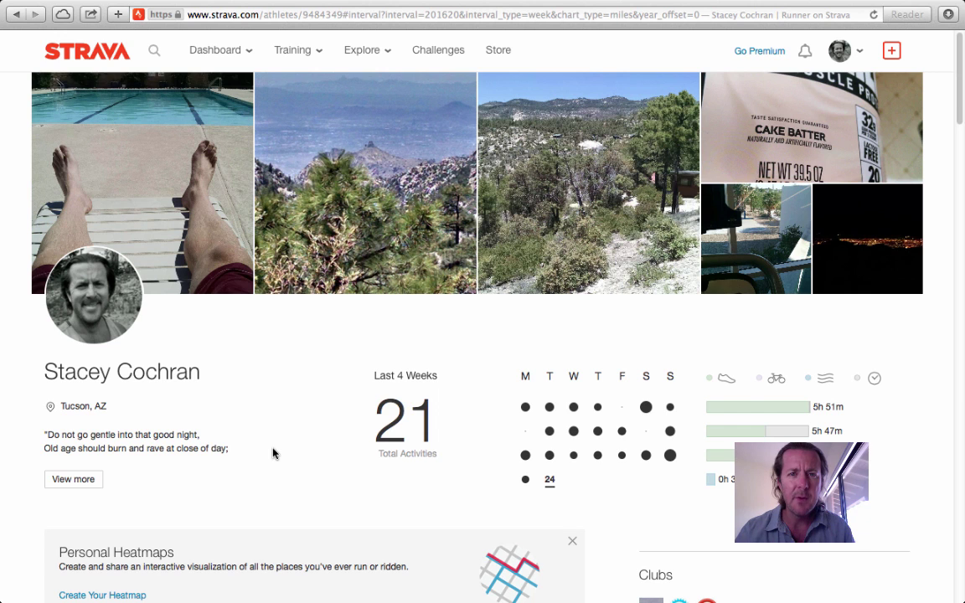
Step: Open the May 21, 2016 run "Getting Acclimatized to 7000+ ft. (Week 1 Living at Elevation)" from the profile's activity feed
{"action": "scroll", "coordinate": [273, 453], "scroll_direction": "down", "scroll_amount": 1}
{"action": "scroll", "coordinate": [273, 453], "scroll_direction": "down", "scroll_amount": 2}
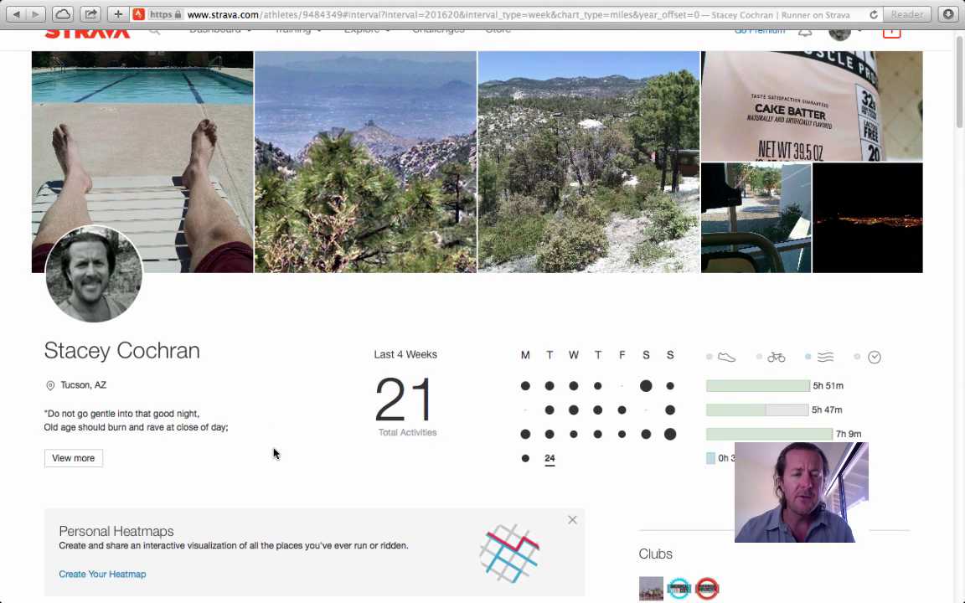
{"action": "scroll", "coordinate": [273, 453], "scroll_direction": "up", "scroll_amount": 3}
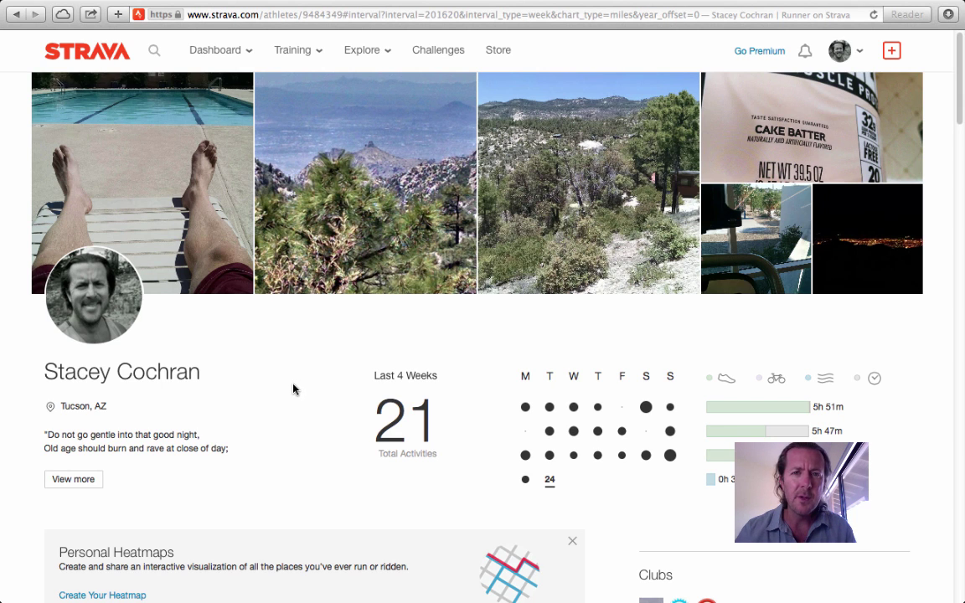
{"action": "scroll", "coordinate": [292, 390], "scroll_direction": "down", "scroll_amount": 1}
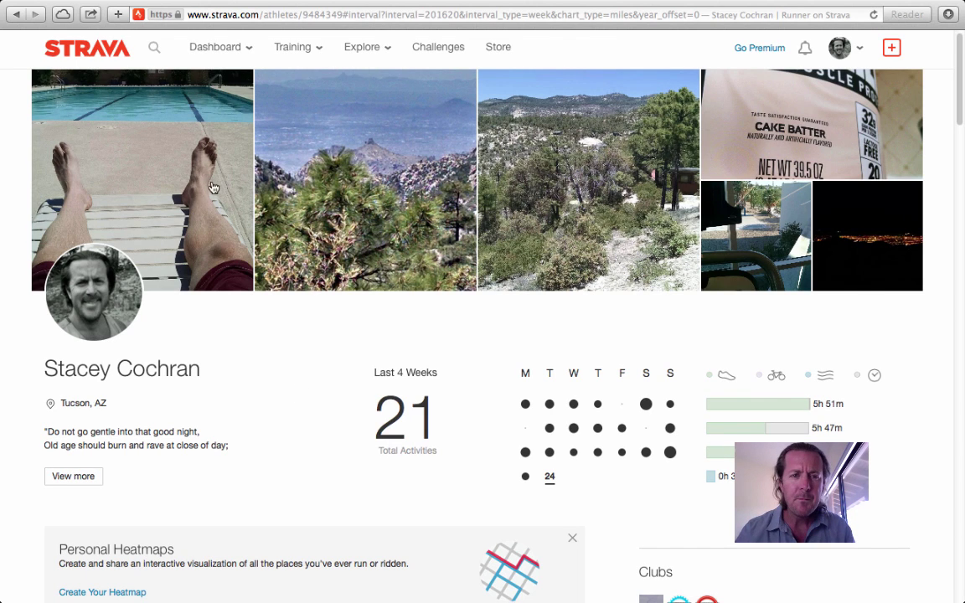
{"action": "scroll", "coordinate": [380, 441], "scroll_direction": "down", "scroll_amount": 2}
{"action": "scroll", "coordinate": [379, 440], "scroll_direction": "down", "scroll_amount": 5}
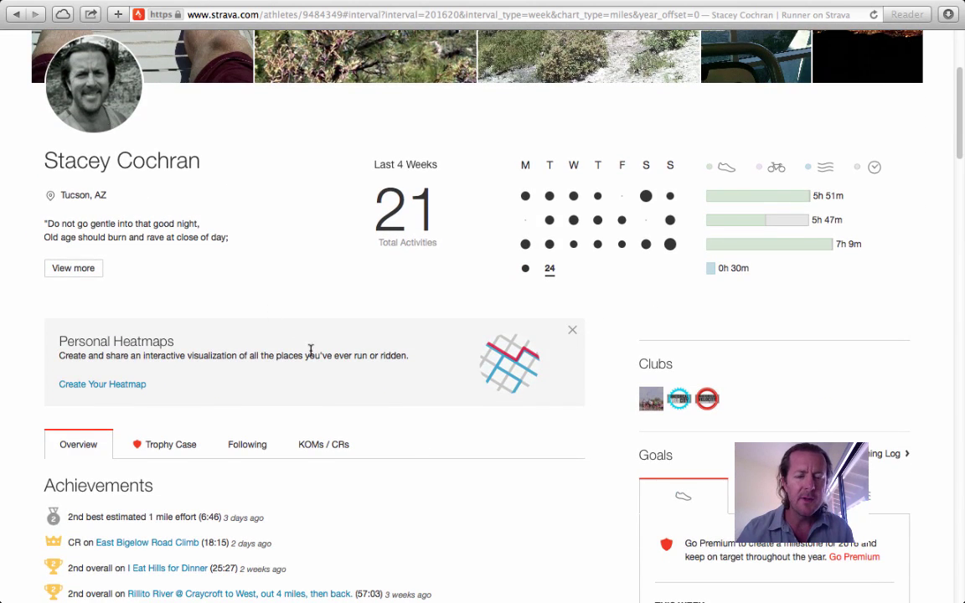
{"action": "scroll", "coordinate": [310, 350], "scroll_direction": "down", "scroll_amount": 15}
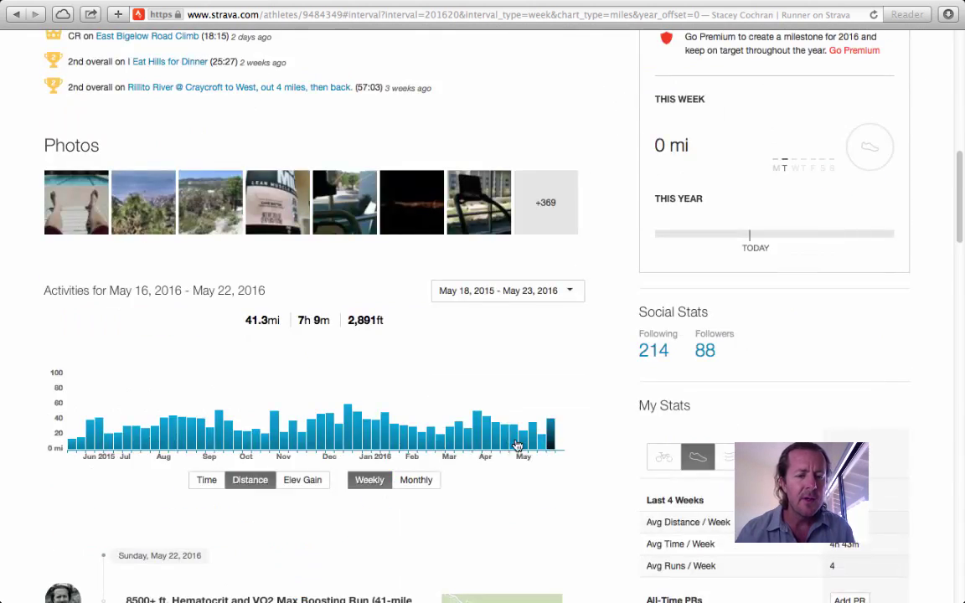
{"action": "scroll", "coordinate": [536, 444], "scroll_direction": "down", "scroll_amount": 3}
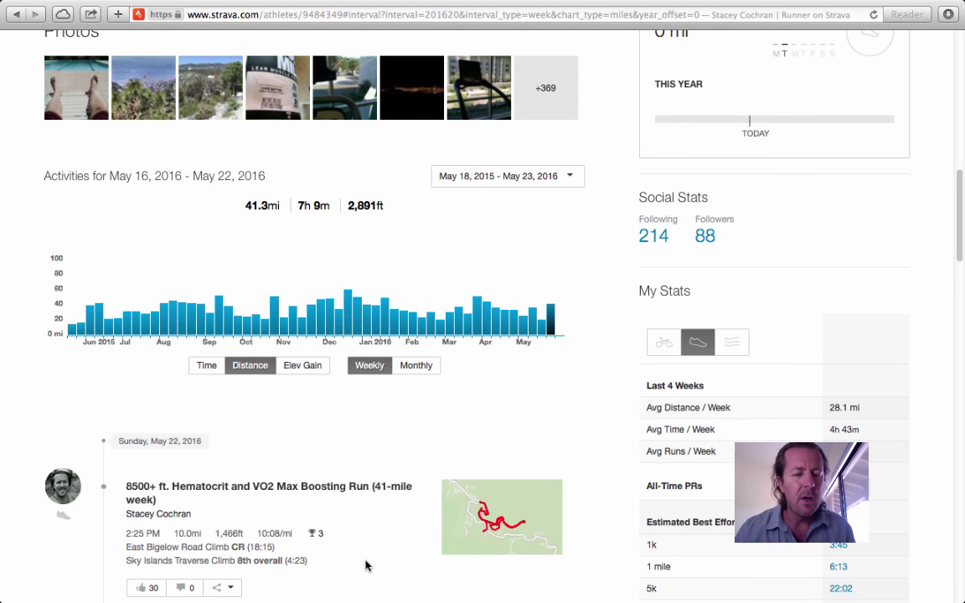
{"action": "scroll", "coordinate": [365, 566], "scroll_direction": "down", "scroll_amount": 3}
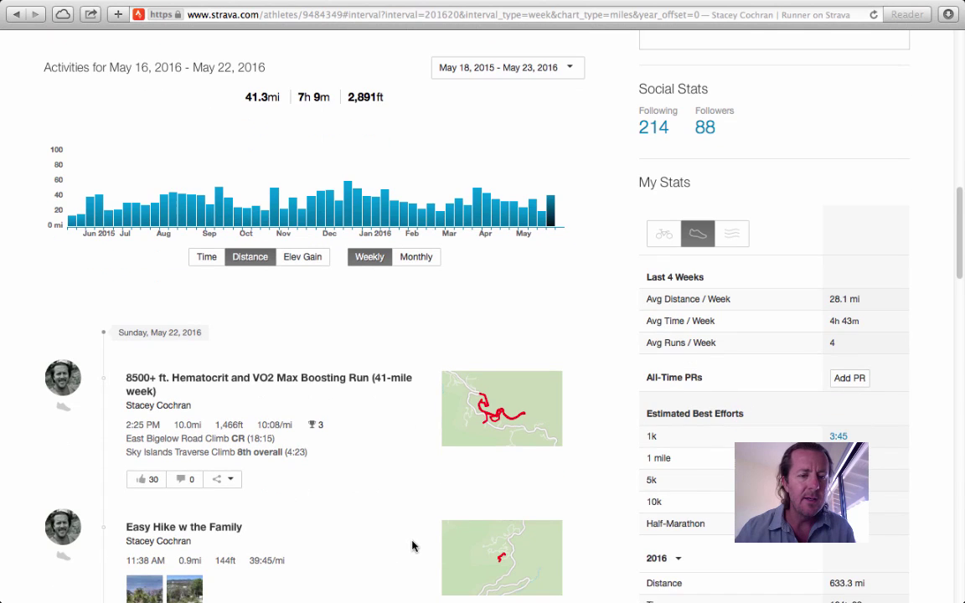
{"action": "scroll", "coordinate": [393, 486], "scroll_direction": "down", "scroll_amount": 3}
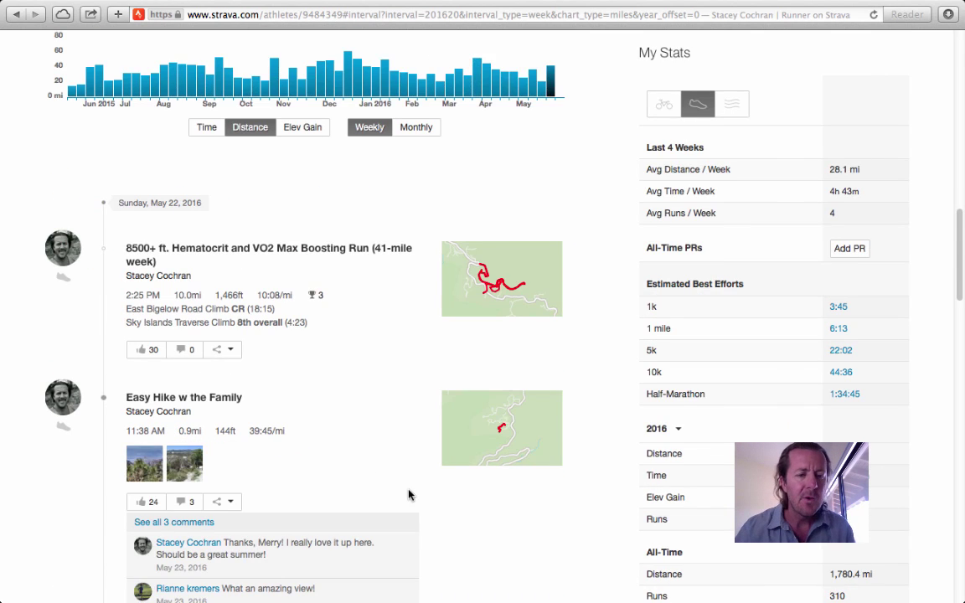
{"action": "scroll", "coordinate": [444, 481], "scroll_direction": "down", "scroll_amount": 2}
{"action": "scroll", "coordinate": [474, 484], "scroll_direction": "down", "scroll_amount": 3}
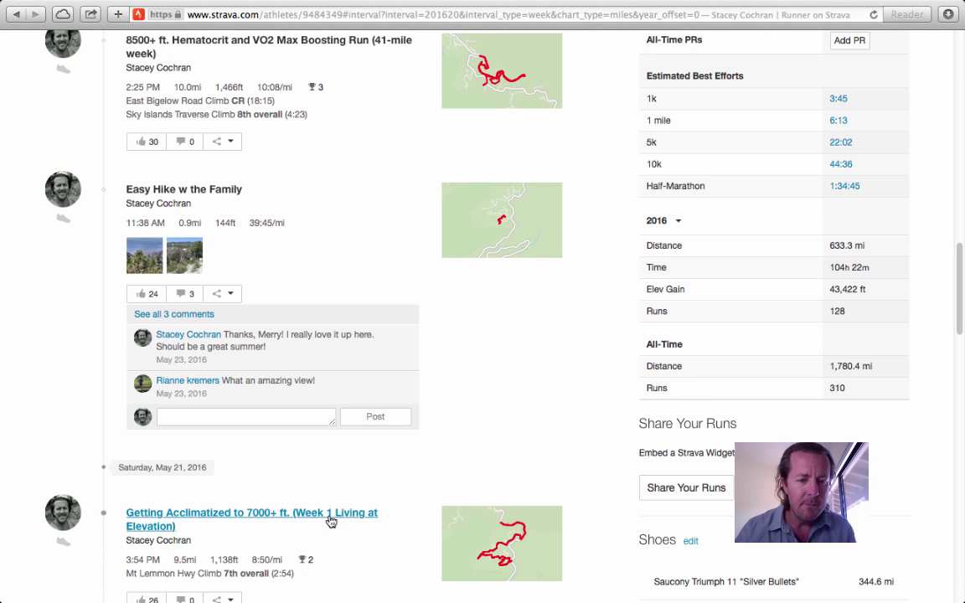
{"action": "scroll", "coordinate": [333, 519], "scroll_direction": "down", "scroll_amount": 1}
{"action": "scroll", "coordinate": [335, 496], "scroll_direction": "down", "scroll_amount": 3}
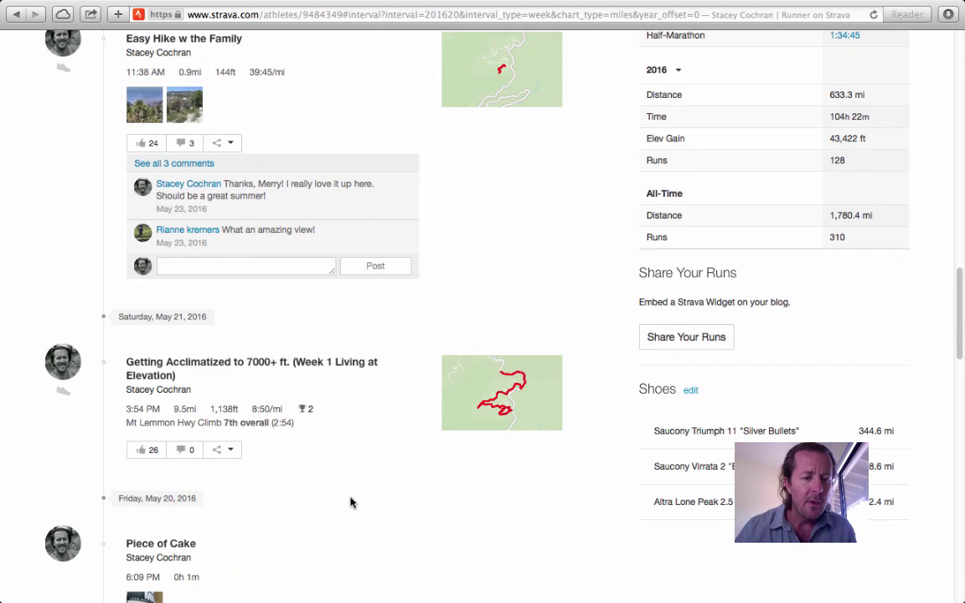
{"action": "left_click", "coordinate": [283, 370]}
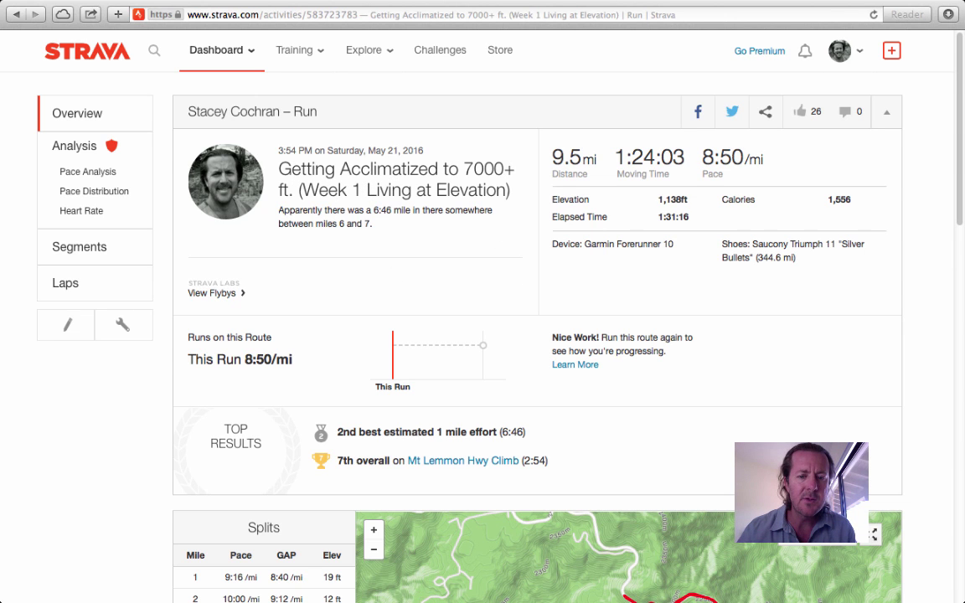
Step: Review the run's splits and route map, and start creating a segment from this activity
{"action": "scroll", "coordinate": [919, 495], "scroll_direction": "down", "scroll_amount": 5}
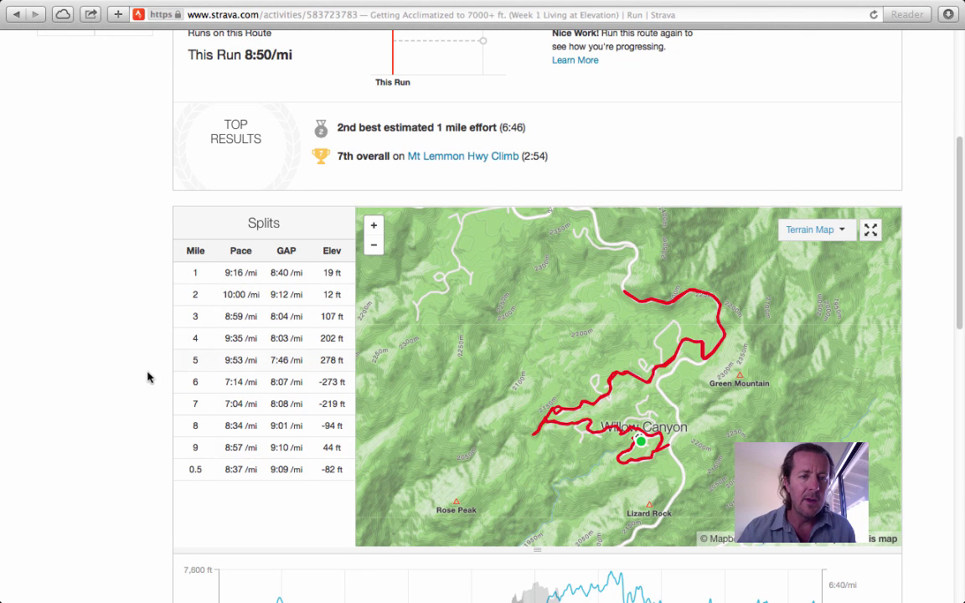
{"action": "scroll", "coordinate": [148, 377], "scroll_direction": "up", "scroll_amount": 2}
{"action": "scroll", "coordinate": [148, 373], "scroll_direction": "up", "scroll_amount": 2}
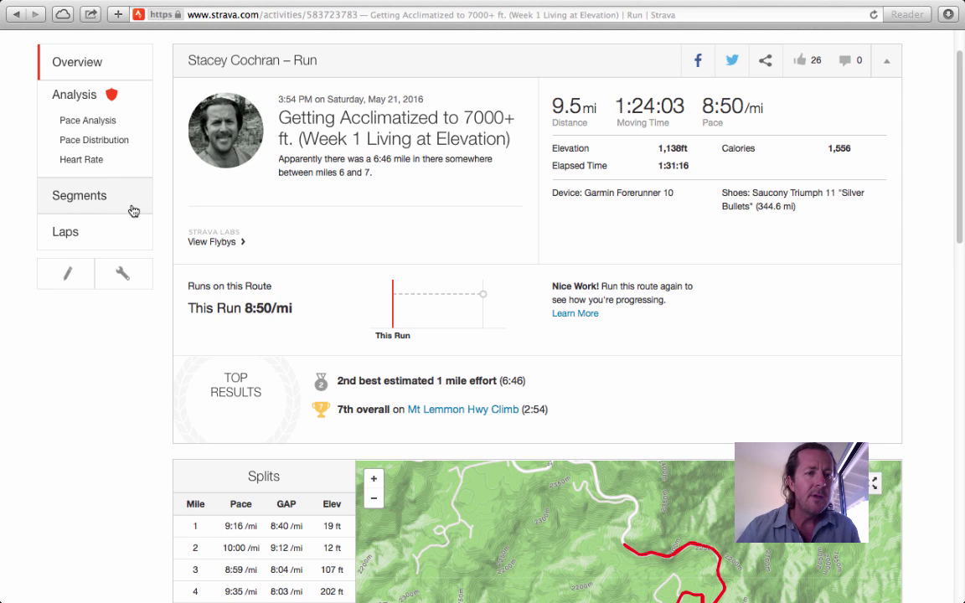
{"action": "scroll", "coordinate": [122, 209], "scroll_direction": "up", "scroll_amount": 1}
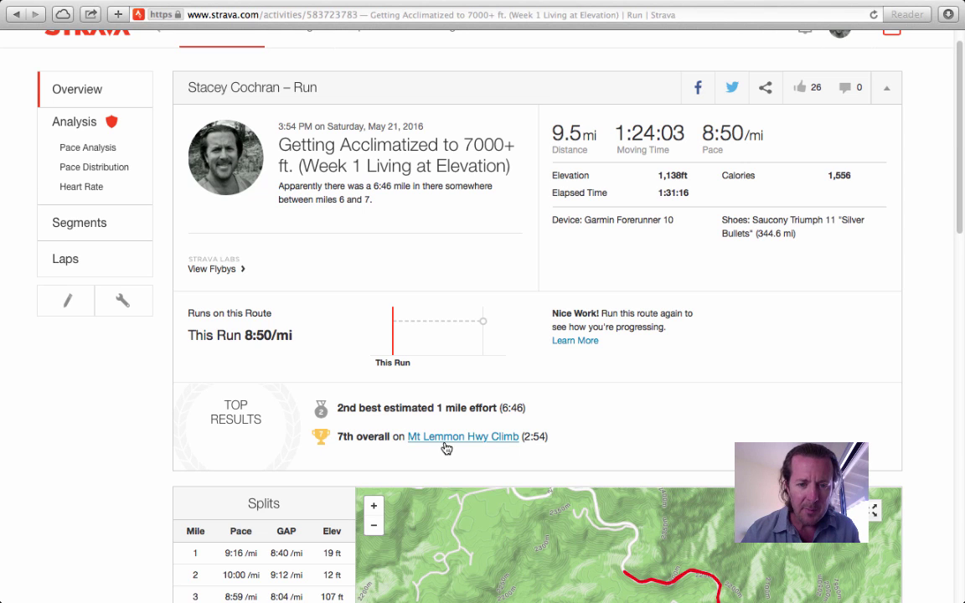
{"action": "left_click", "coordinate": [130, 312]}
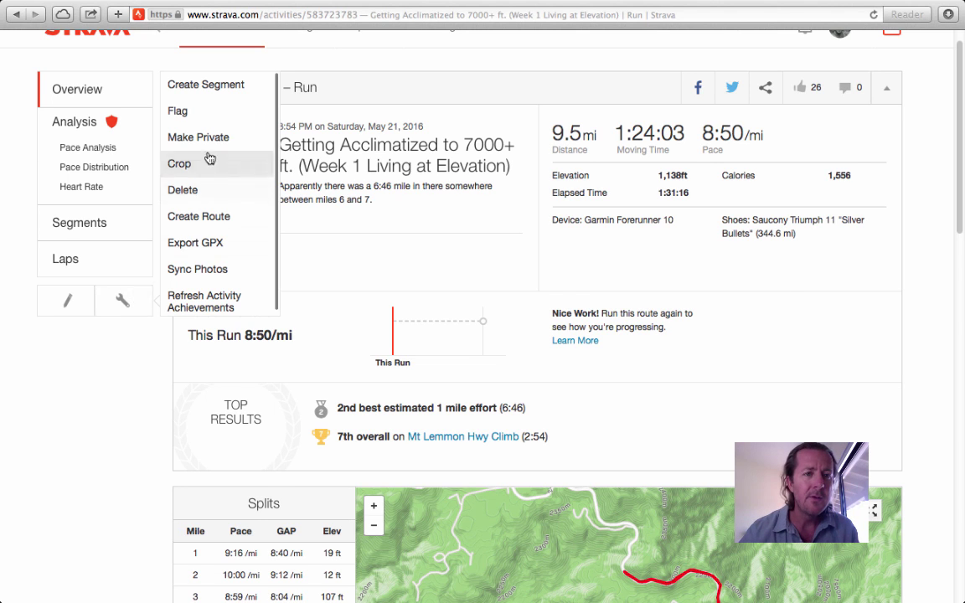
{"action": "left_click", "coordinate": [209, 86]}
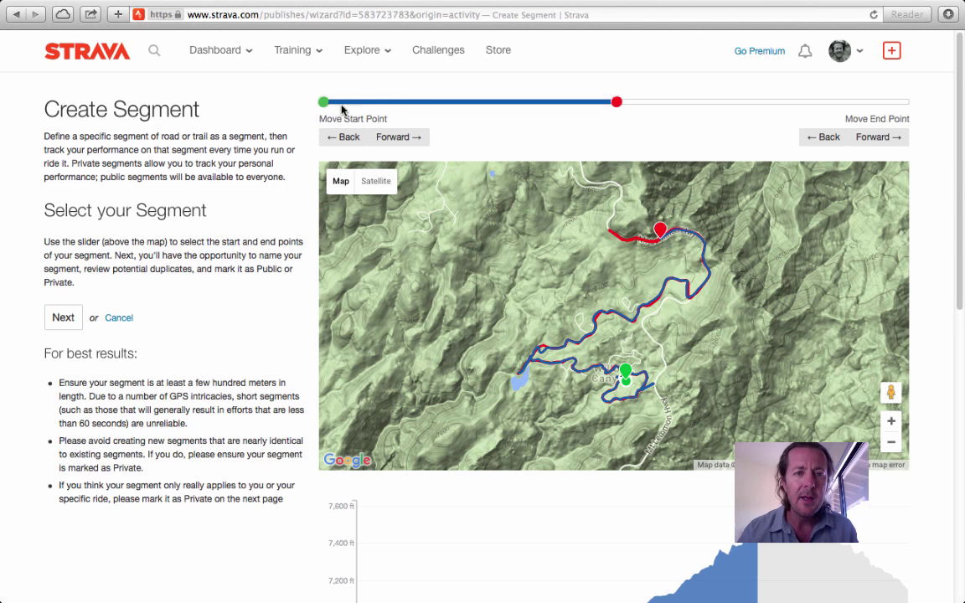
Step: Move the segment's start point forward along the route to Mt Lemmon Hwy beside Rose Canyon
{"action": "left_click_drag", "start_coordinate": [346, 103], "coordinate": [492, 104]}
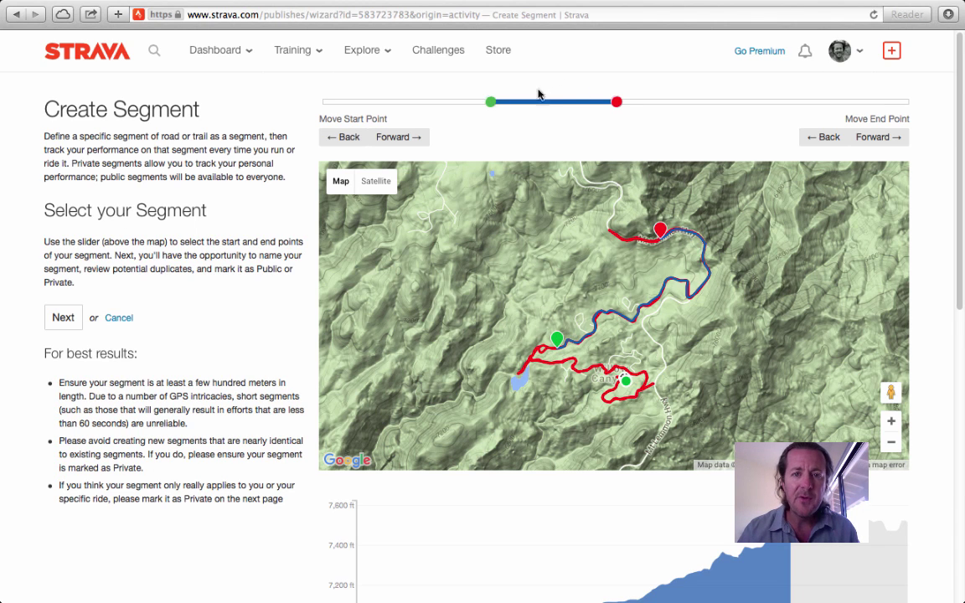
{"action": "mouse_move", "coordinate": [490, 102]}
{"action": "left_mouse_down"}
{"action": "mouse_move", "coordinate": [423, 106]}
{"action": "mouse_move", "coordinate": [578, 107]}
{"action": "left_mouse_up"}
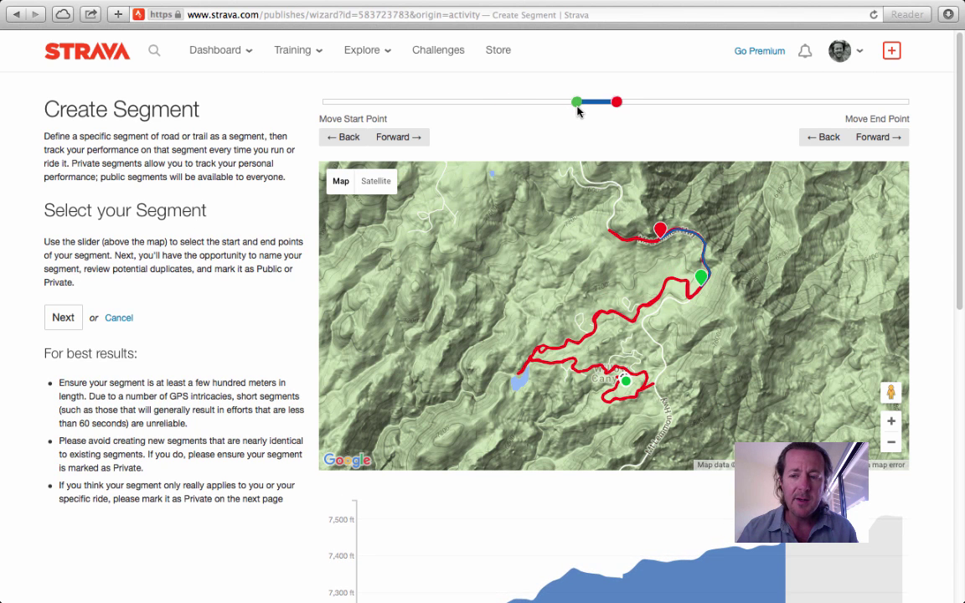
{"action": "left_click", "coordinate": [893, 423]}
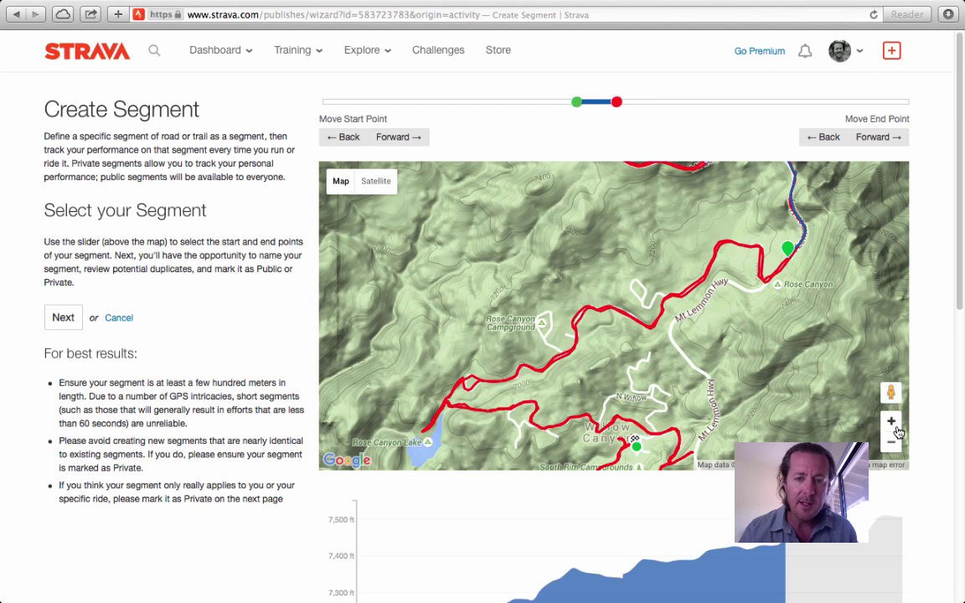
{"action": "left_click_drag", "start_coordinate": [527, 430], "coordinate": [442, 407]}
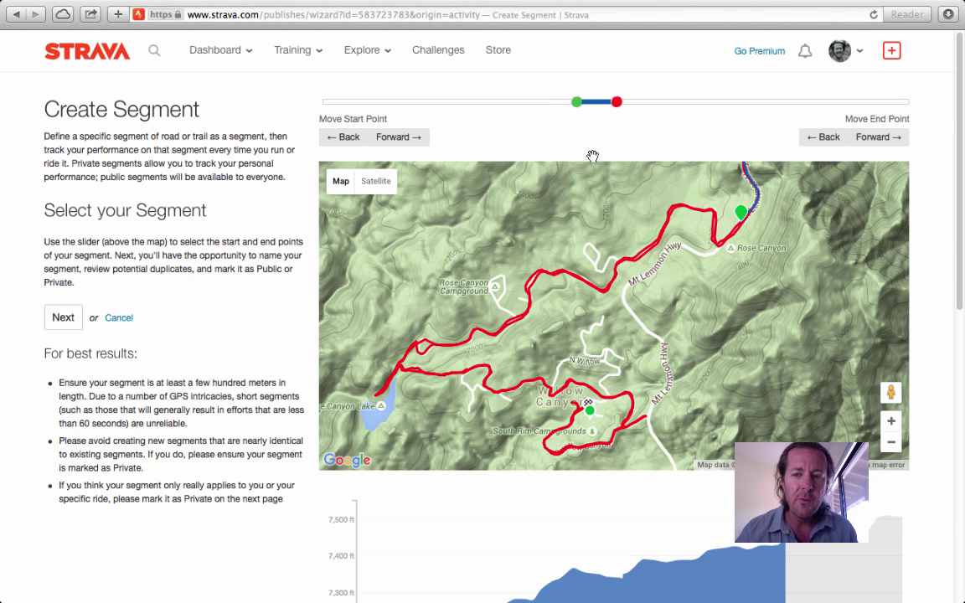
{"action": "left_click", "coordinate": [892, 422]}
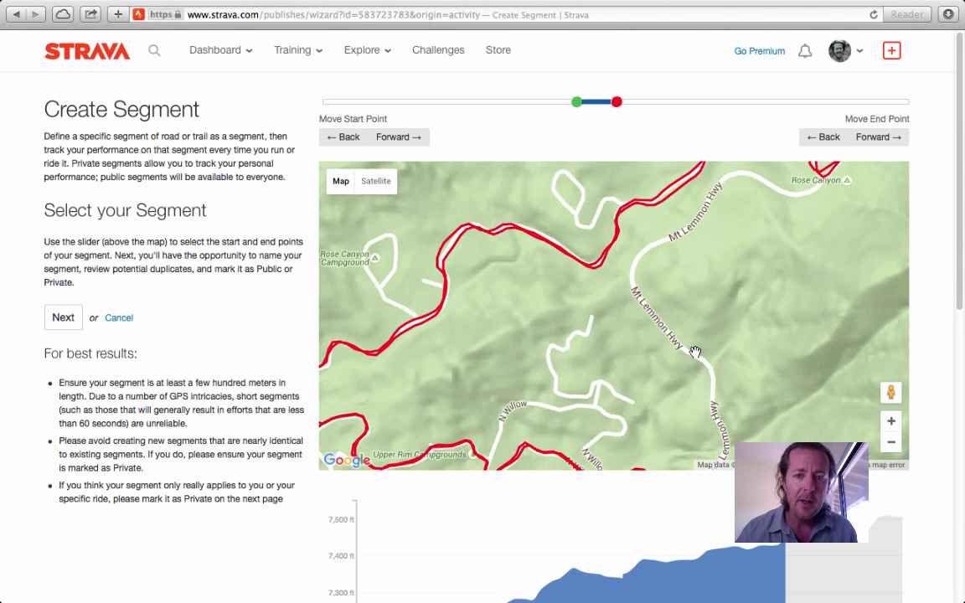
{"action": "left_click_drag", "start_coordinate": [643, 339], "coordinate": [754, 276]}
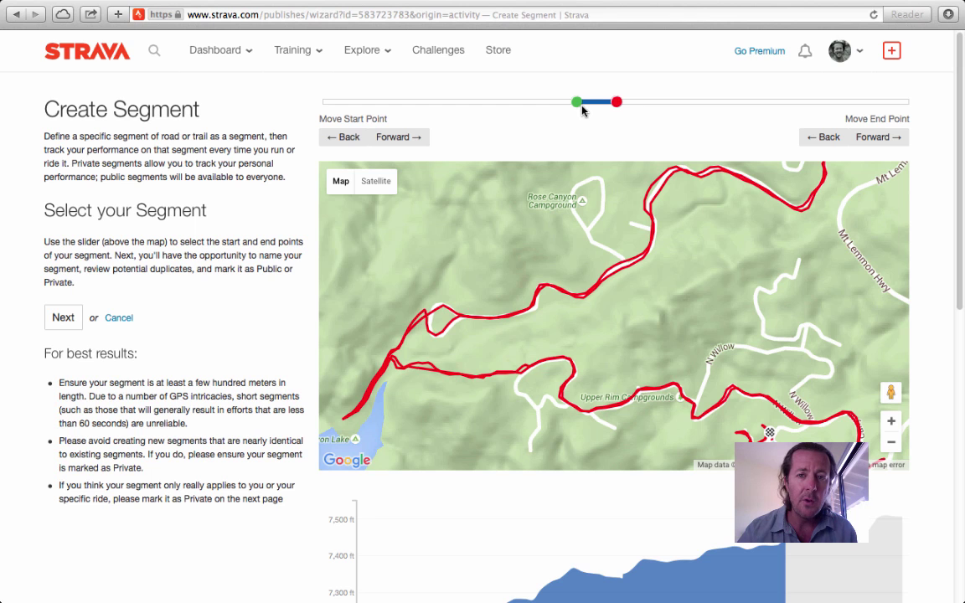
{"action": "left_click_drag", "start_coordinate": [579, 105], "coordinate": [575, 104]}
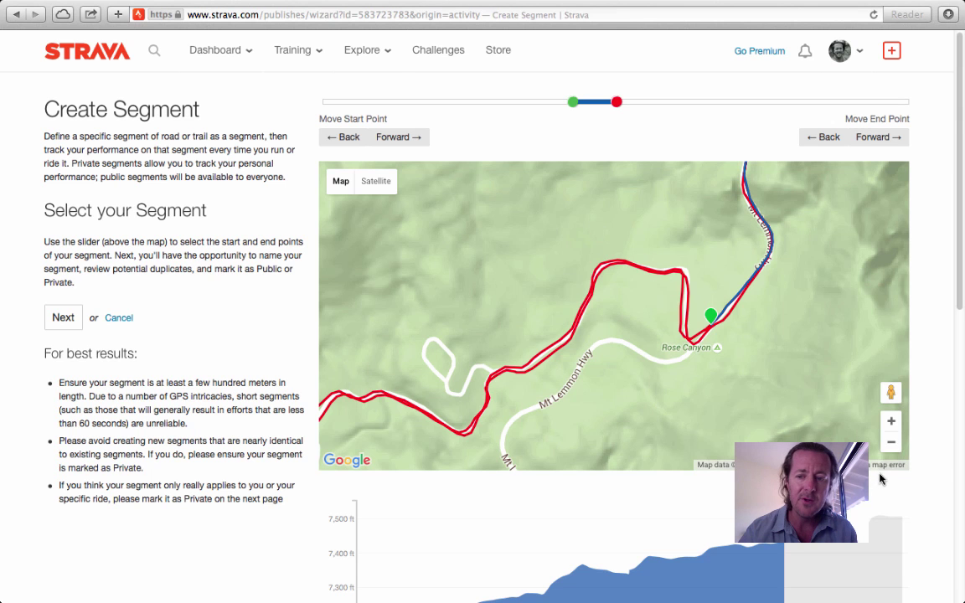
Step: Switch the segment map to satellite imagery, showing the start point near Rose Canyon up close
{"action": "left_click", "coordinate": [892, 443]}
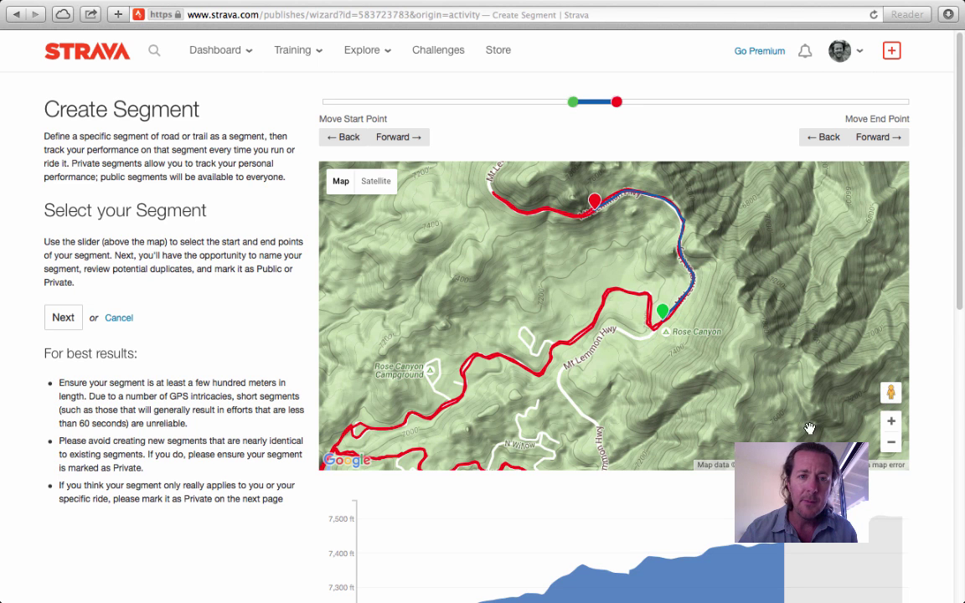
{"action": "left_click", "coordinate": [376, 181]}
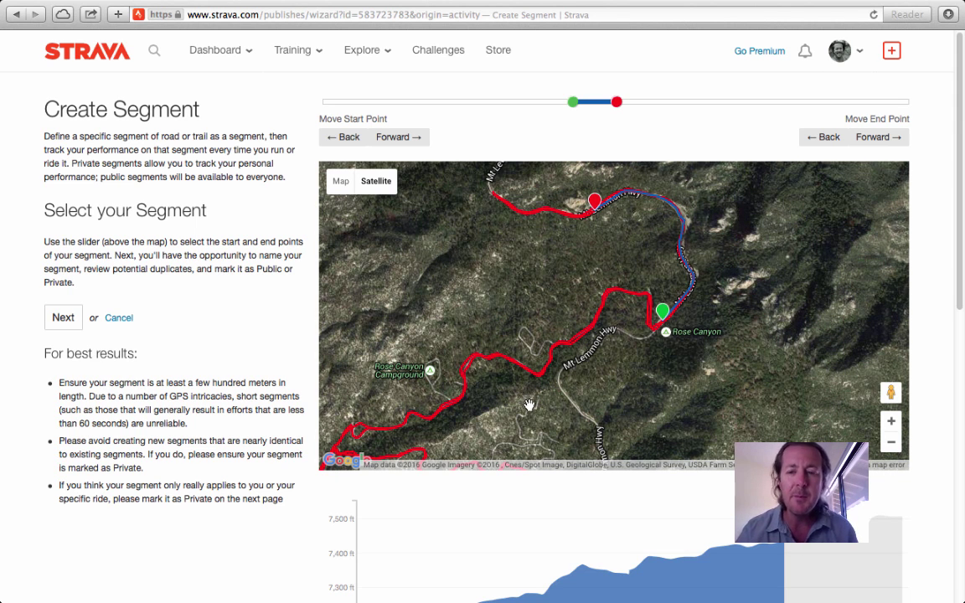
{"action": "left_click", "coordinate": [891, 423]}
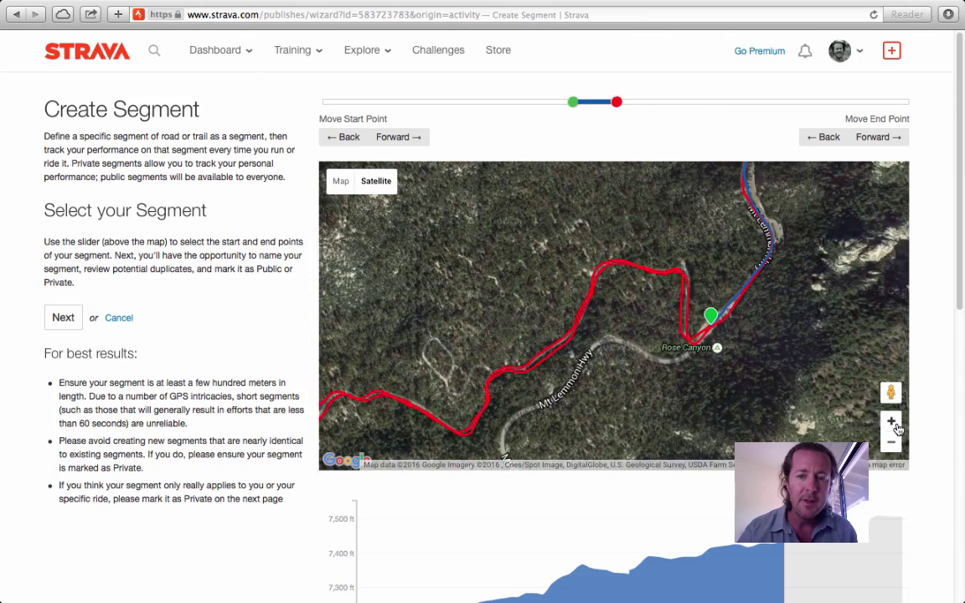
{"action": "left_click", "coordinate": [891, 423]}
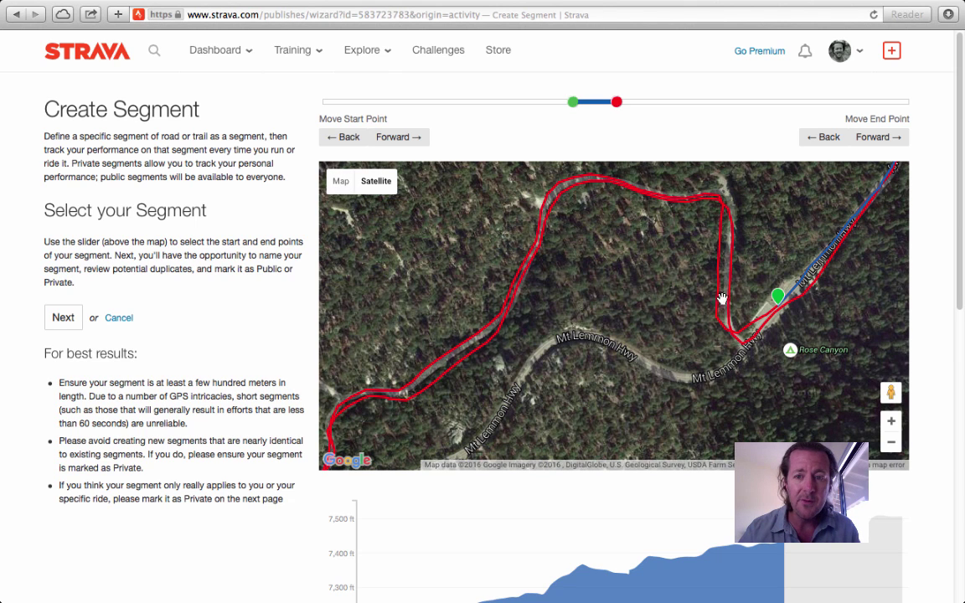
Step: Move the segment's start point back to the trail junction at the north tip of Rose Canyon Lake
{"action": "mouse_move", "coordinate": [346, 189]}
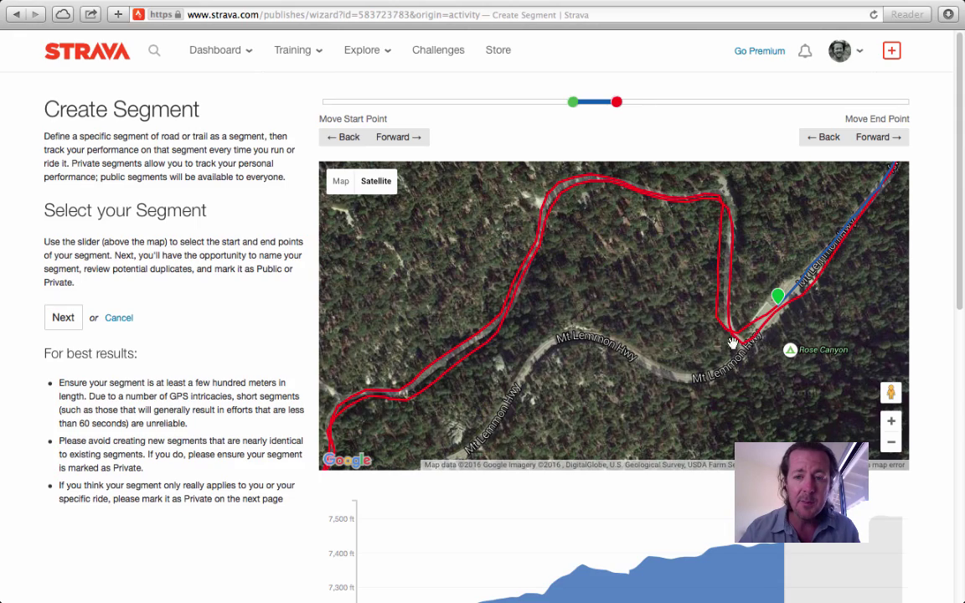
{"action": "scroll", "coordinate": [457, 328], "scroll_direction": "up", "scroll_amount": 3}
{"action": "scroll", "coordinate": [559, 352], "scroll_direction": "down", "scroll_amount": 4}
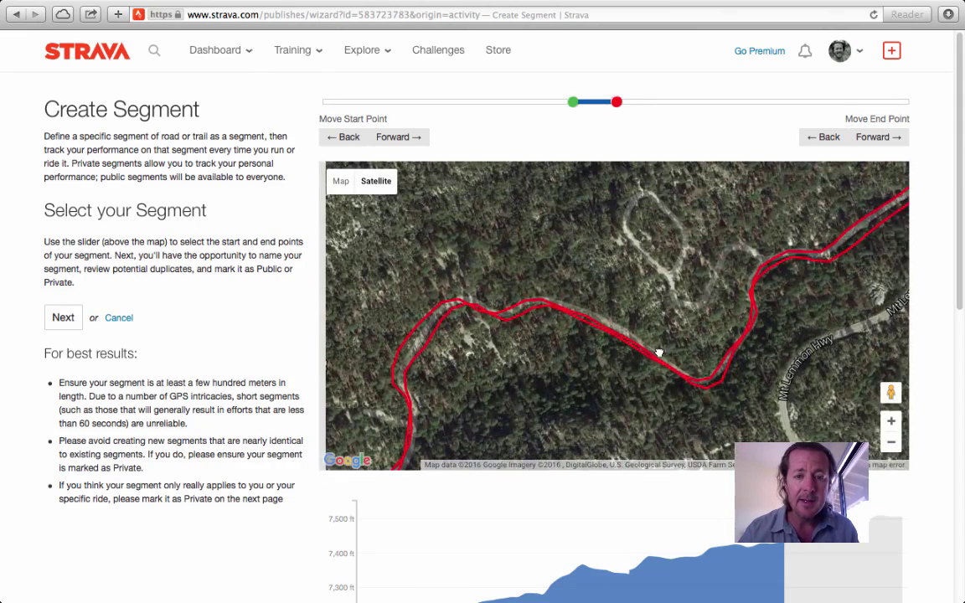
{"action": "scroll", "coordinate": [586, 285], "scroll_direction": "up", "scroll_amount": 3}
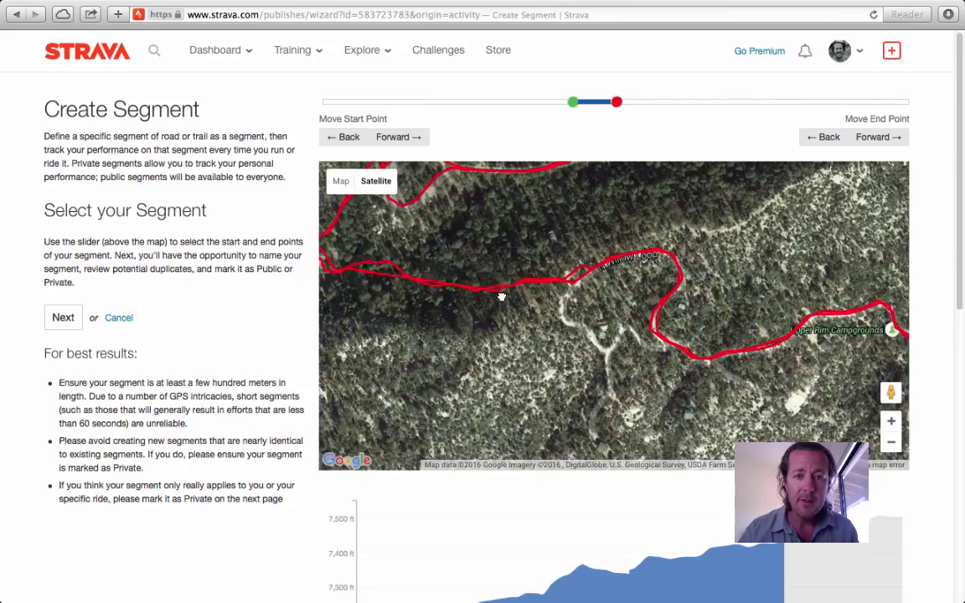
{"action": "scroll", "coordinate": [536, 268], "scroll_direction": "up", "scroll_amount": 1}
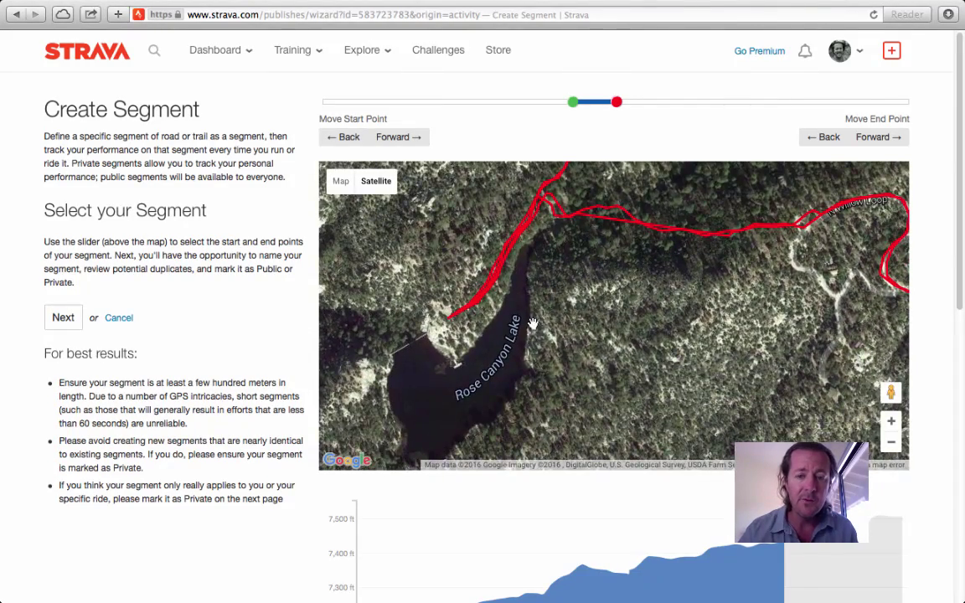
{"action": "scroll", "coordinate": [519, 264], "scroll_direction": "down", "scroll_amount": 1}
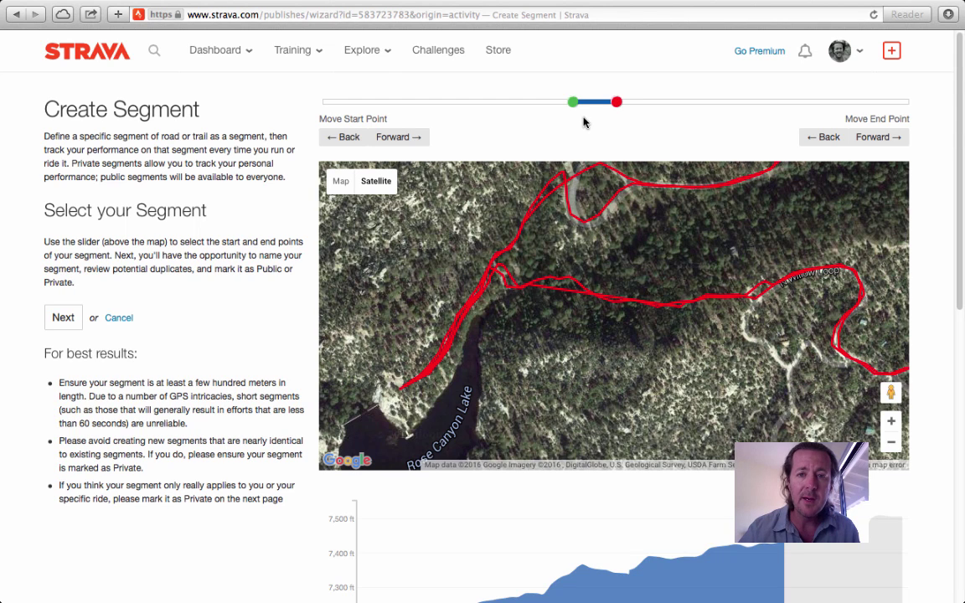
{"action": "mouse_move", "coordinate": [575, 101]}
{"action": "left_mouse_down"}
{"action": "mouse_move", "coordinate": [476, 102]}
{"action": "mouse_move", "coordinate": [452, 113]}
{"action": "mouse_move", "coordinate": [475, 102]}
{"action": "left_mouse_up"}
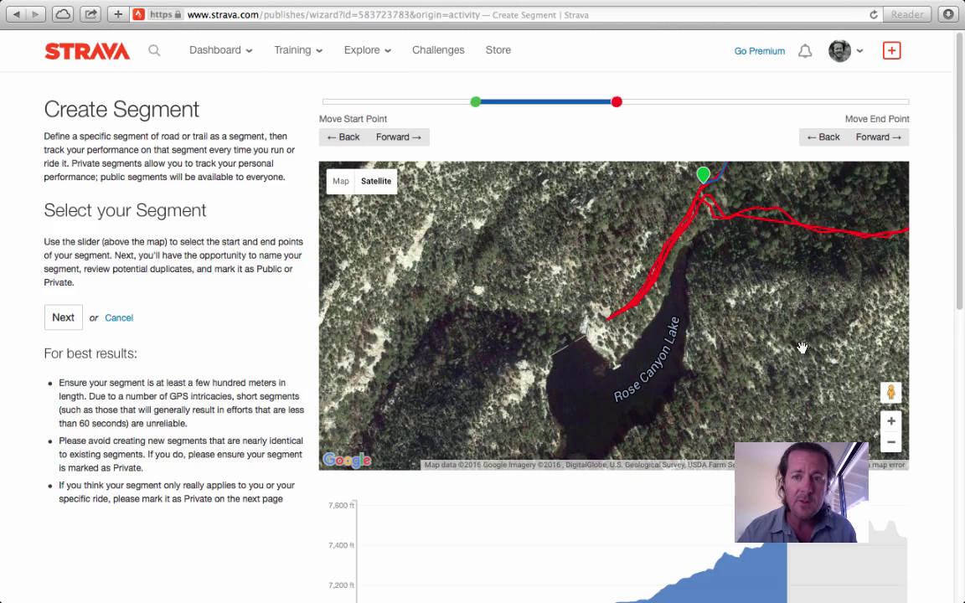
{"action": "mouse_move", "coordinate": [801, 346]}
{"action": "left_mouse_down"}
{"action": "mouse_move", "coordinate": [769, 372]}
{"action": "mouse_move", "coordinate": [623, 416]}
{"action": "mouse_move", "coordinate": [582, 453]}
{"action": "left_mouse_up"}
{"action": "left_click_drag", "start_coordinate": [704, 313], "coordinate": [646, 352]}
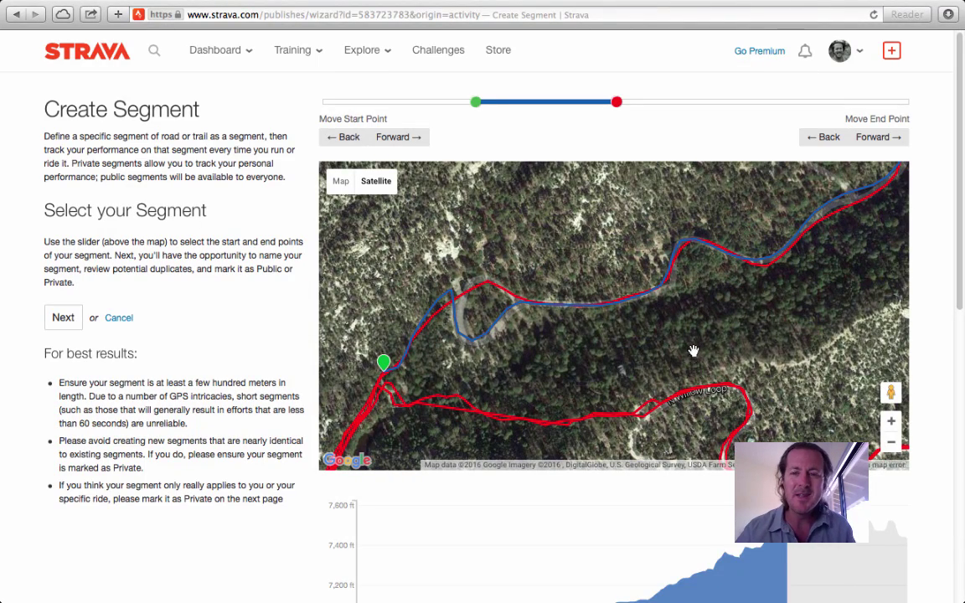
{"action": "left_click_drag", "start_coordinate": [690, 304], "coordinate": [676, 317]}
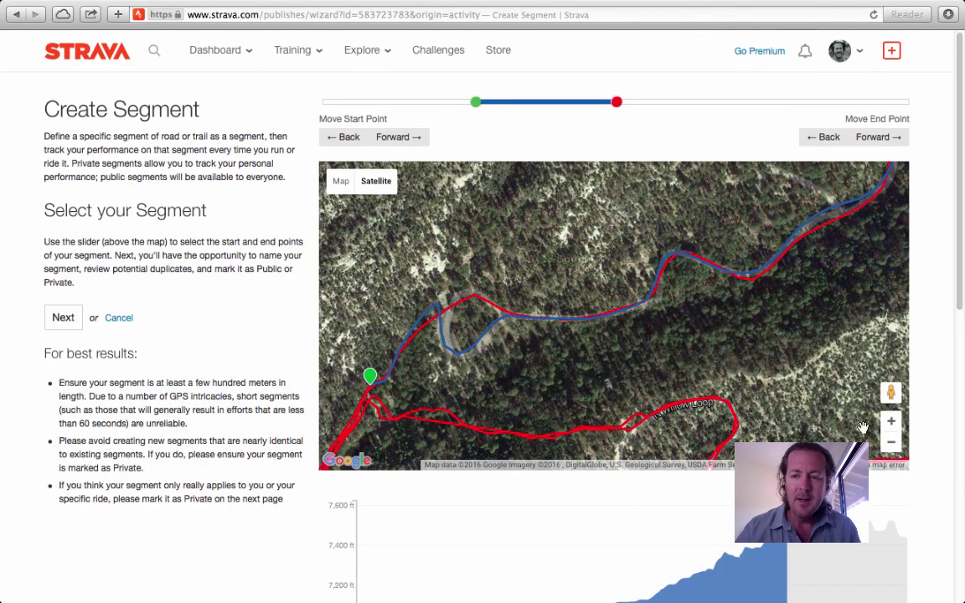
Step: Move the segment's end point back along the route to just before Mt Lemmon Hwy beside Rose Canyon, and check its placement up close
{"action": "left_click", "coordinate": [891, 444]}
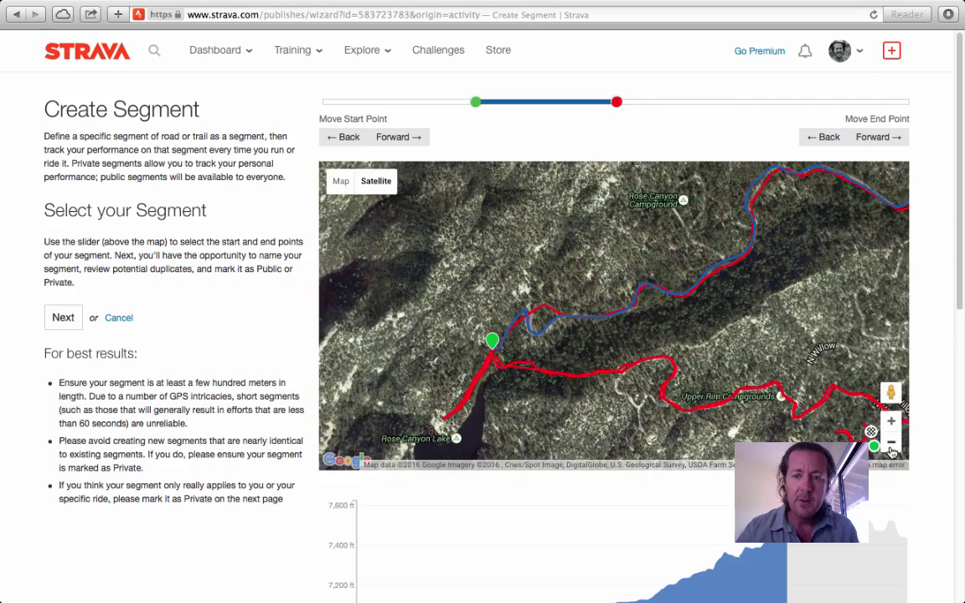
{"action": "left_click", "coordinate": [891, 443]}
{"action": "left_click_drag", "start_coordinate": [722, 247], "coordinate": [699, 251]}
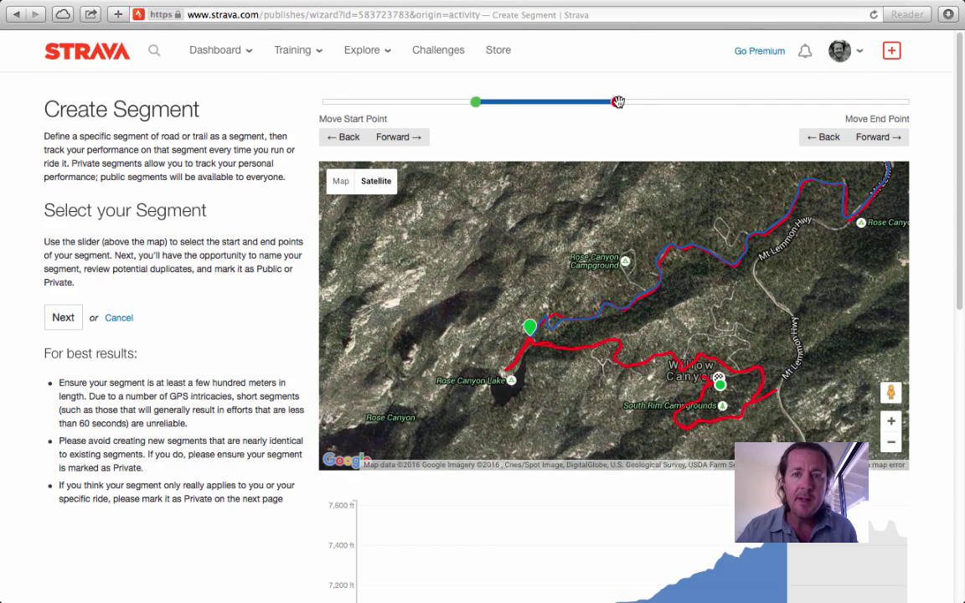
{"action": "left_click_drag", "start_coordinate": [618, 102], "coordinate": [571, 103]}
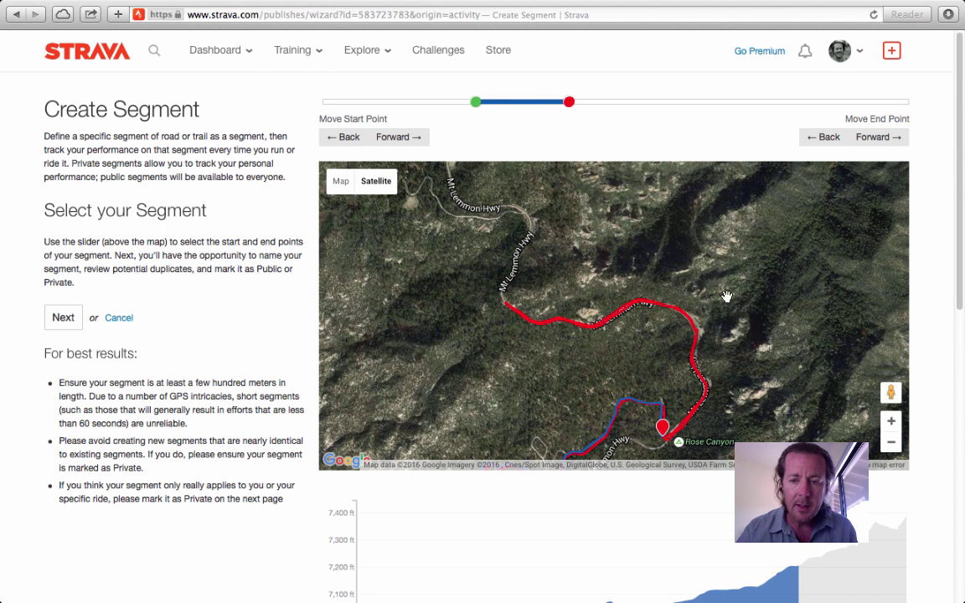
{"action": "left_click", "coordinate": [891, 424]}
{"action": "left_click", "coordinate": [892, 424]}
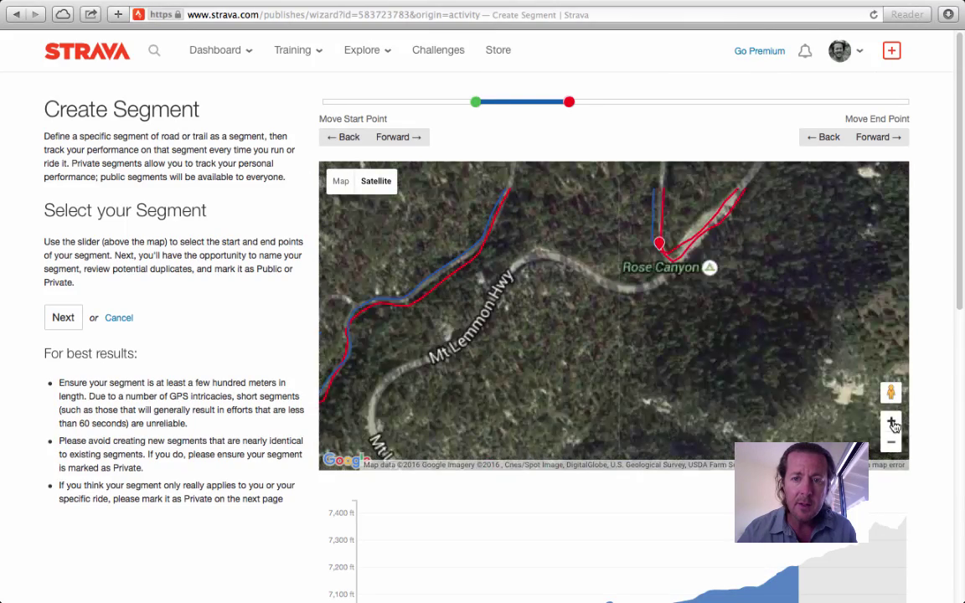
{"action": "mouse_move", "coordinate": [801, 378]}
{"action": "left_mouse_down"}
{"action": "mouse_move", "coordinate": [796, 344]}
{"action": "mouse_move", "coordinate": [710, 249]}
{"action": "left_mouse_up"}
{"action": "scroll", "coordinate": [797, 344], "scroll_direction": "up", "scroll_amount": 1}
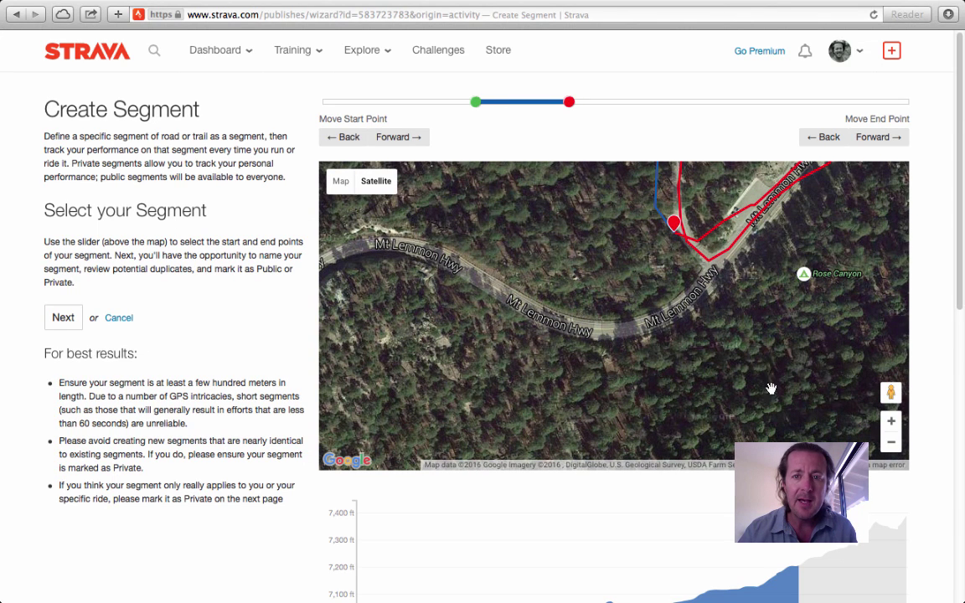
Step: Check the selected stretch from Rose Canyon Lake to Mt Lemmon Hwy and proceed to naming the segment
{"action": "left_click", "coordinate": [891, 444]}
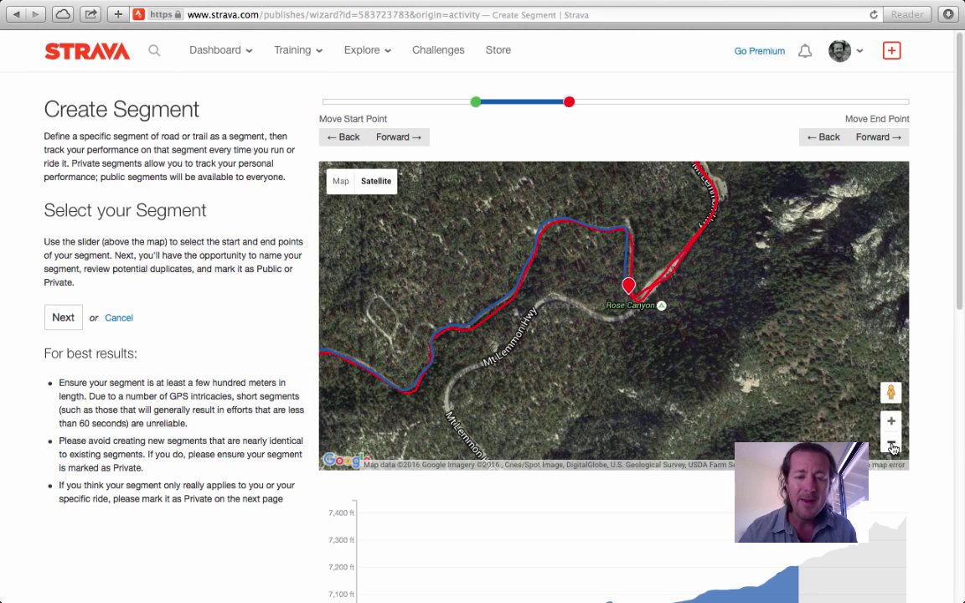
{"action": "left_click", "coordinate": [892, 445]}
{"action": "left_click_drag", "start_coordinate": [638, 423], "coordinate": [681, 396]}
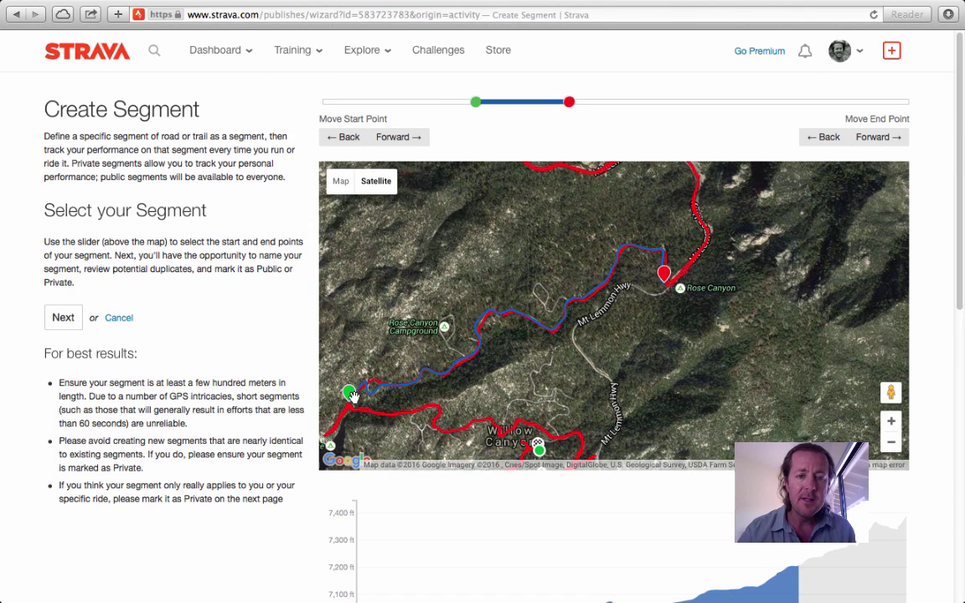
{"action": "left_click_drag", "start_coordinate": [320, 385], "coordinate": [405, 316]}
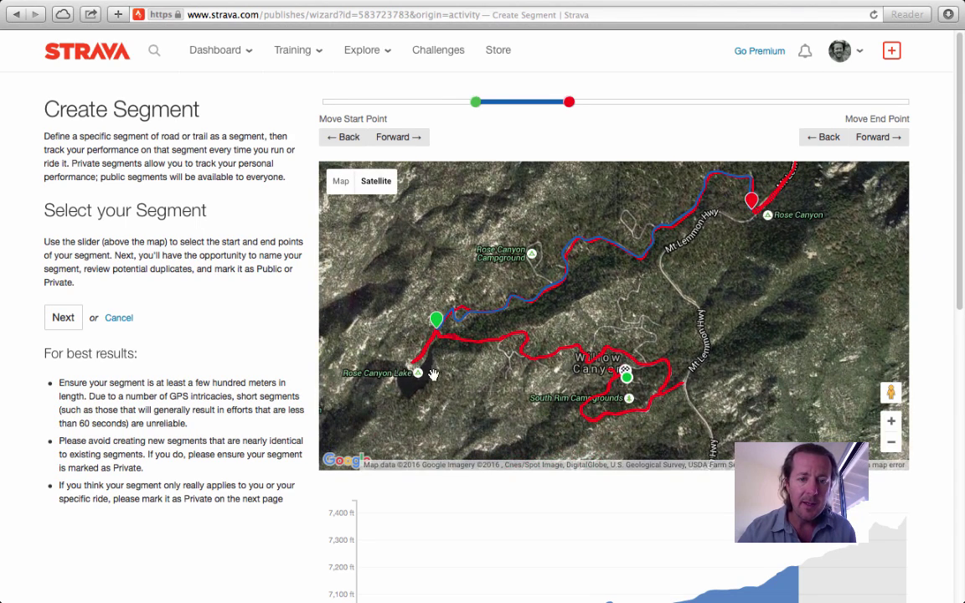
{"action": "left_click_drag", "start_coordinate": [454, 373], "coordinate": [407, 418]}
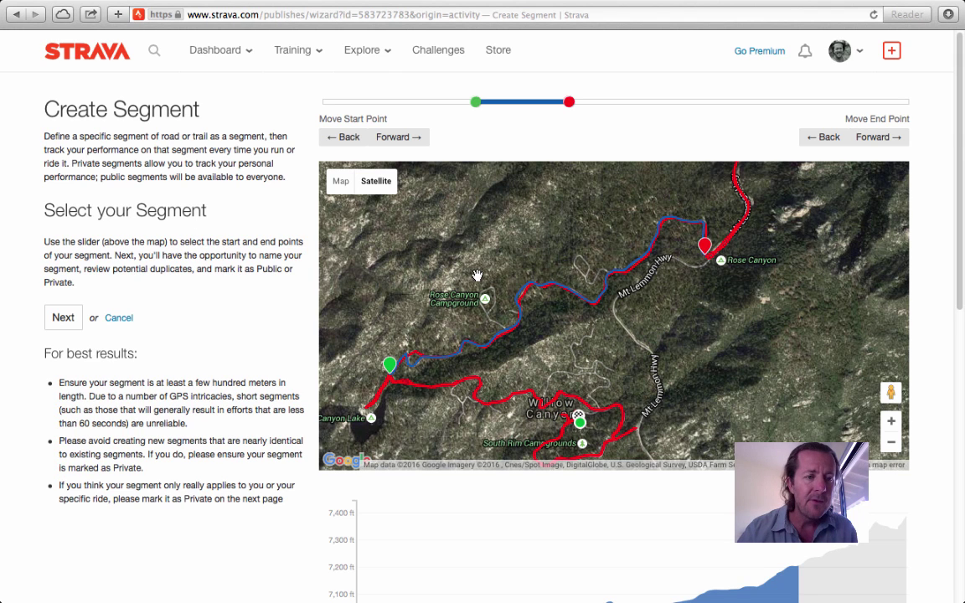
{"action": "left_click", "coordinate": [66, 319]}
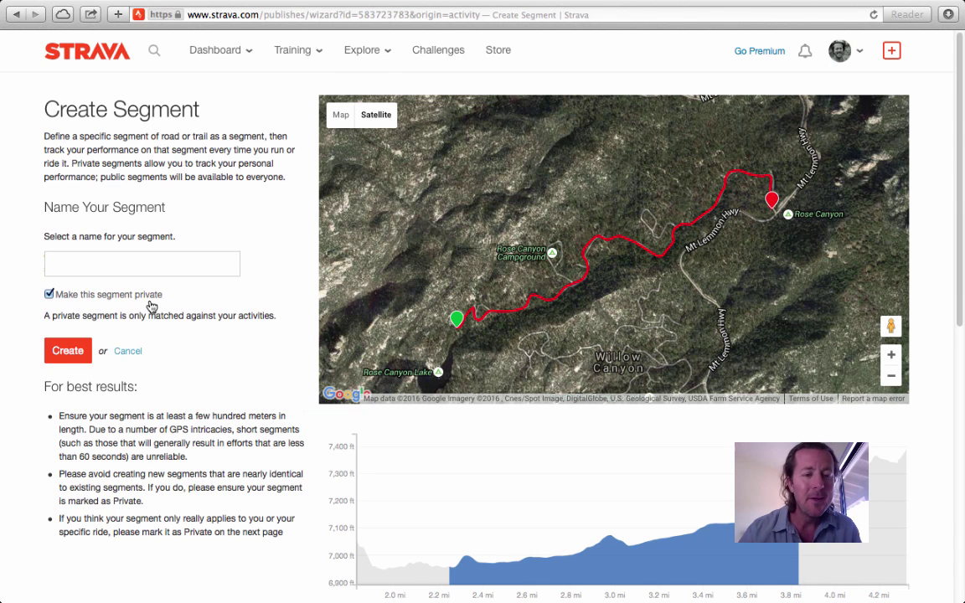
Step: Create the segment as public under the name "Rose Canyon Lake to Catalina Highway"
{"action": "left_click", "coordinate": [49, 295]}
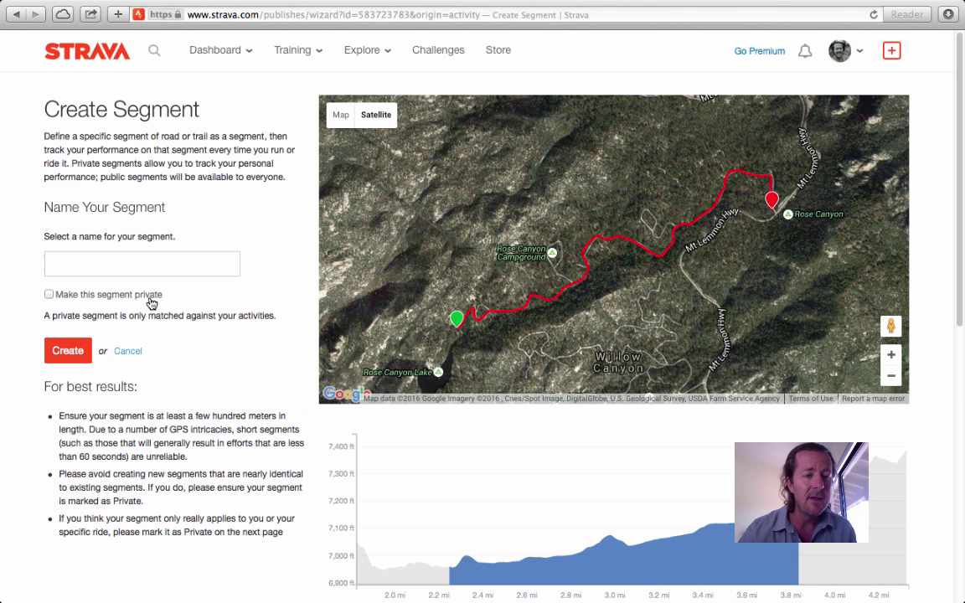
{"action": "left_click", "coordinate": [123, 263]}
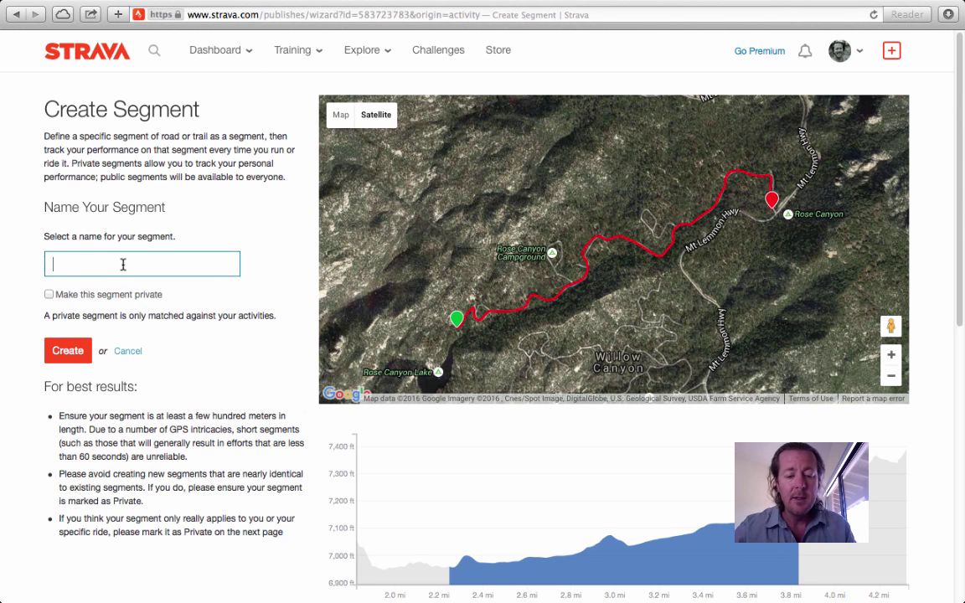
{"action": "type", "text": "Rose Canyon Lake to Catal"}
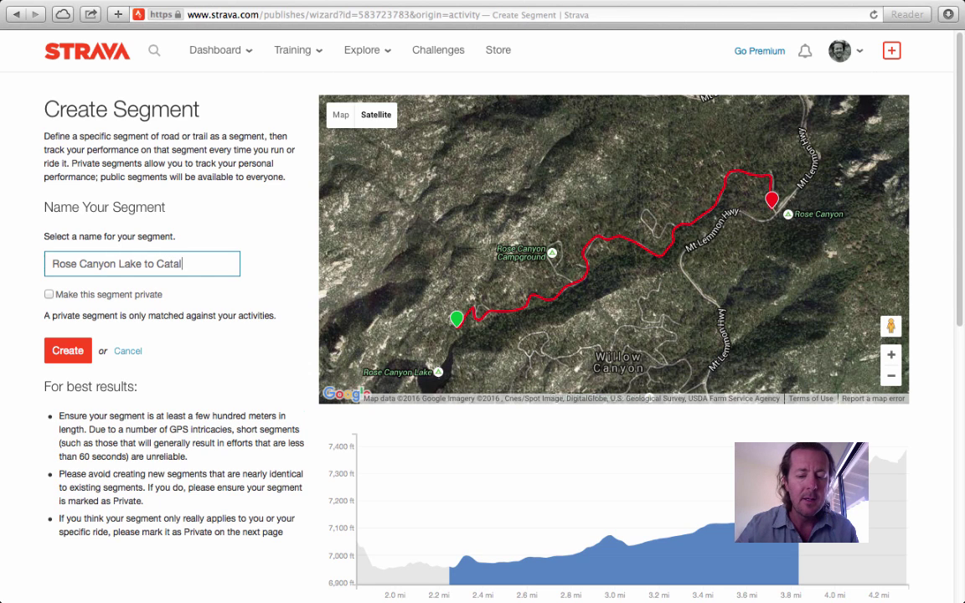
{"action": "type", "text": "way"}
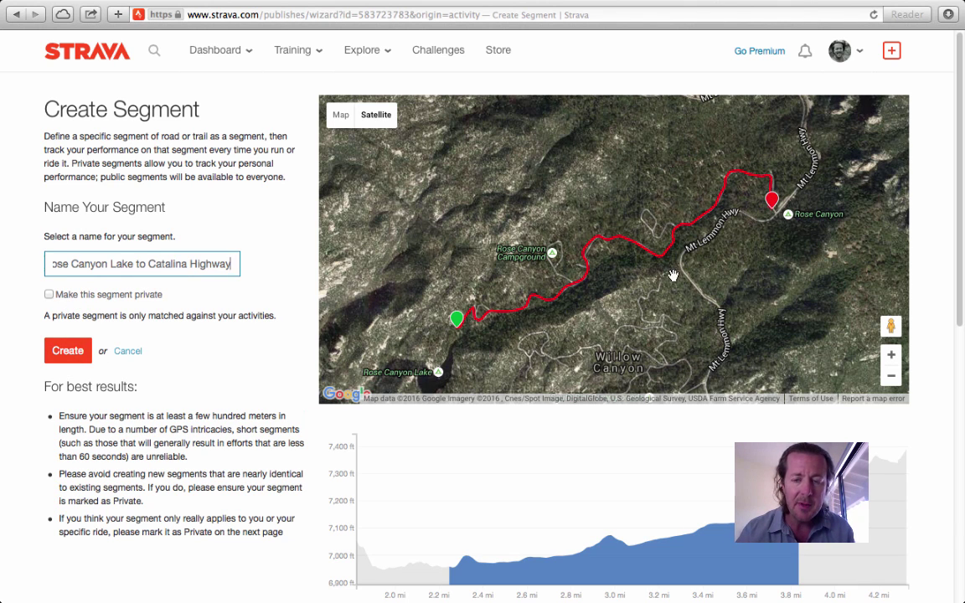
{"action": "left_click", "coordinate": [67, 350]}
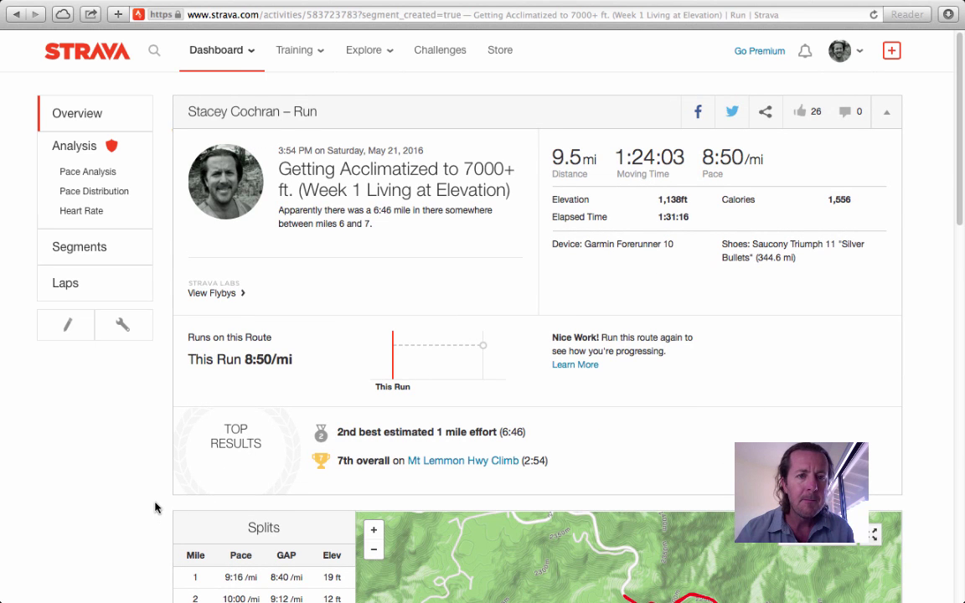
Step: Look for the new segment in the run's overview and in its list of segments
{"action": "scroll", "coordinate": [153, 504], "scroll_direction": "down", "scroll_amount": 5}
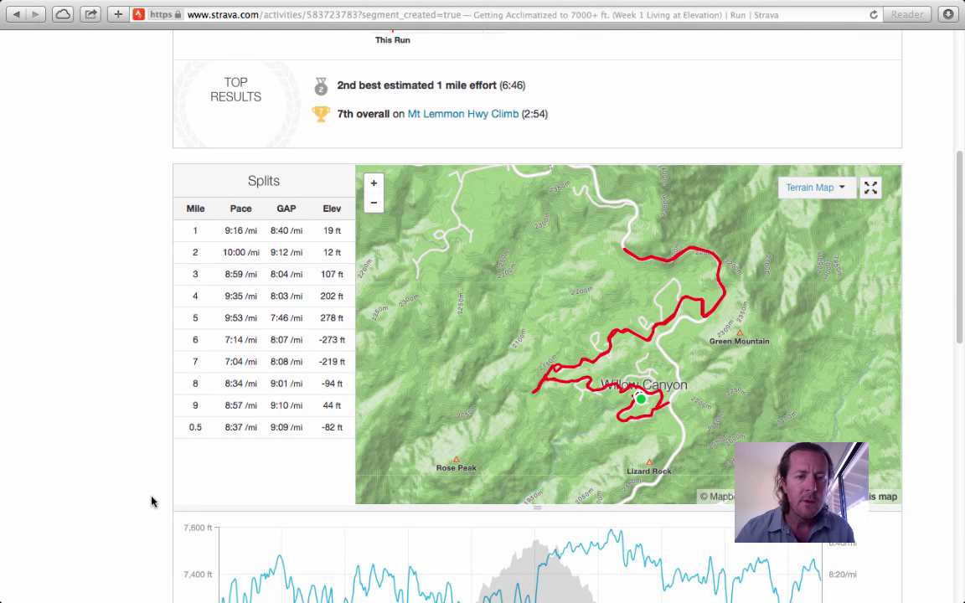
{"action": "scroll", "coordinate": [151, 502], "scroll_direction": "down", "scroll_amount": 10}
{"action": "scroll", "coordinate": [209, 490], "scroll_direction": "up", "scroll_amount": 2}
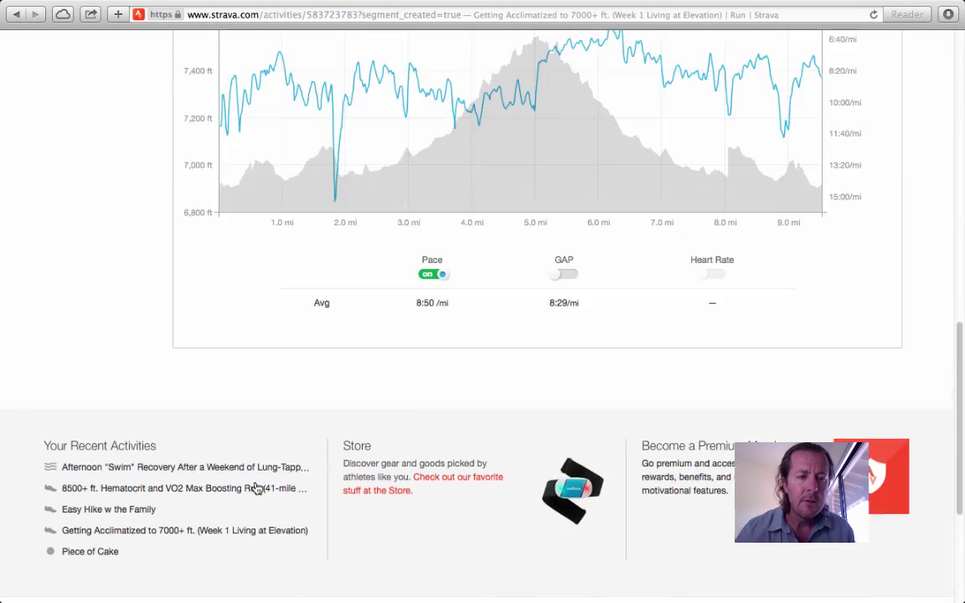
{"action": "scroll", "coordinate": [162, 483], "scroll_direction": "up", "scroll_amount": 15}
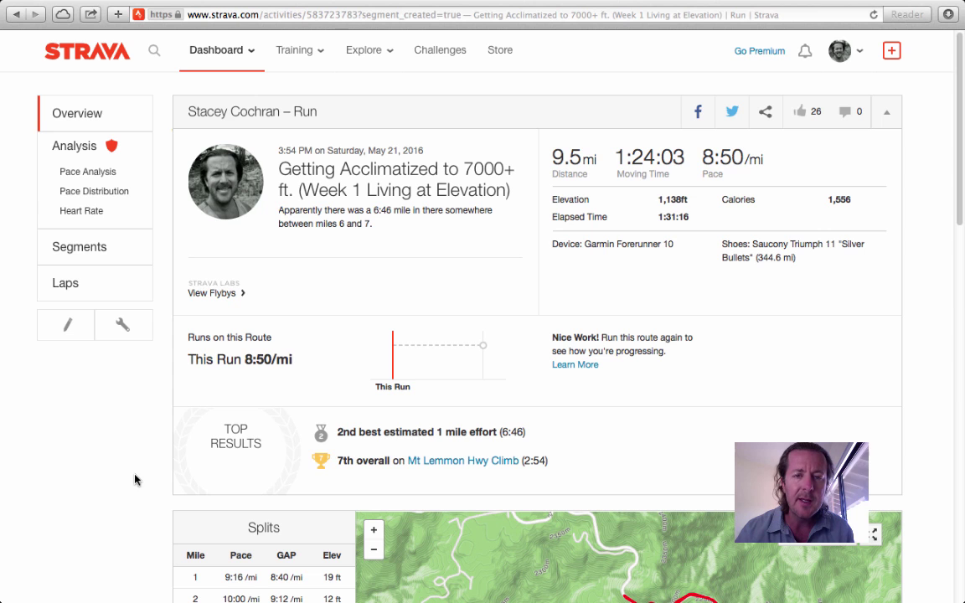
{"action": "left_click", "coordinate": [118, 247]}
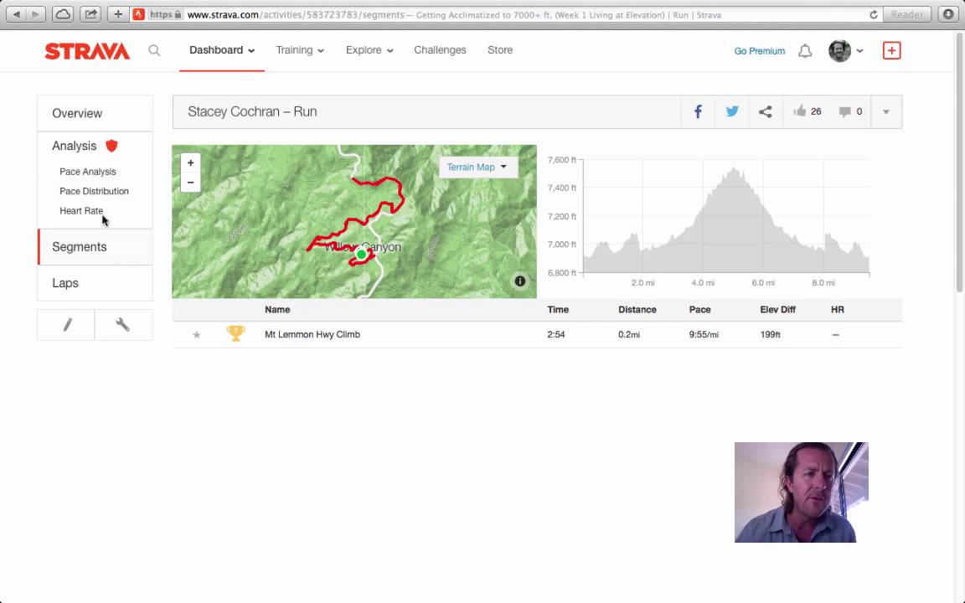
Step: Return to the run's overview, reload the page, and check its results, splits and elevation profile for the new segment
{"action": "left_click", "coordinate": [118, 125]}
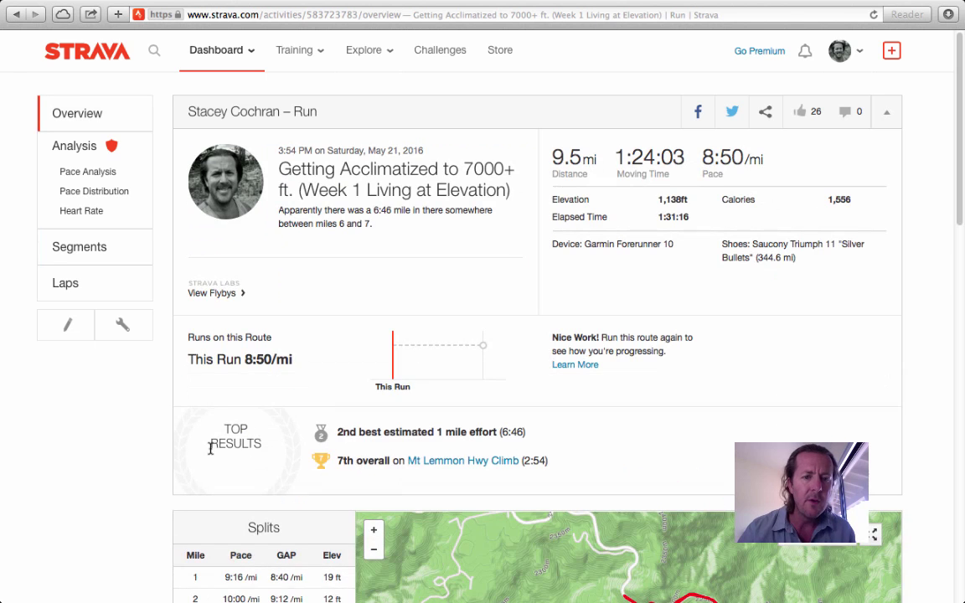
{"action": "scroll", "coordinate": [160, 470], "scroll_direction": "down", "scroll_amount": 1}
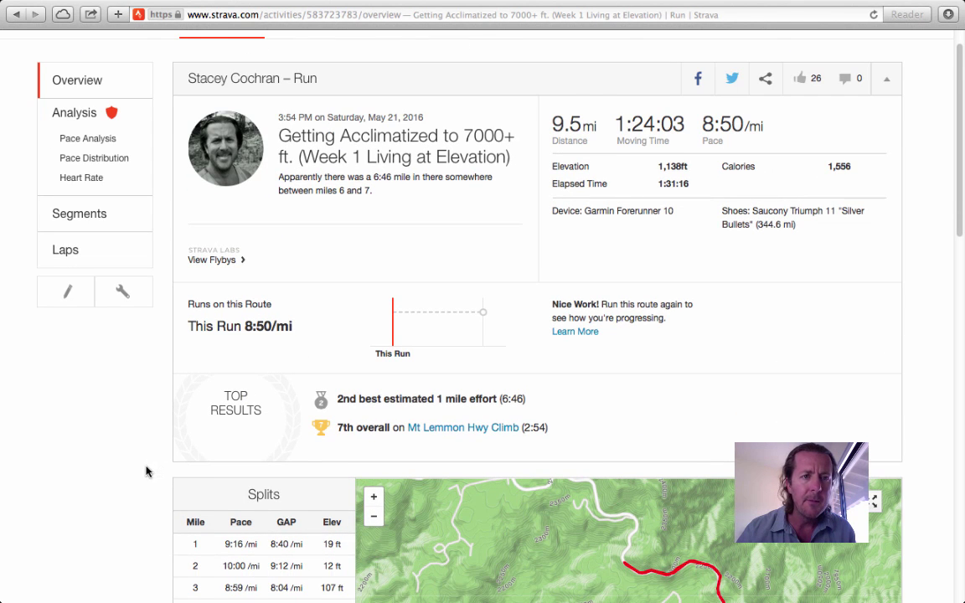
{"action": "left_click", "coordinate": [872, 15]}
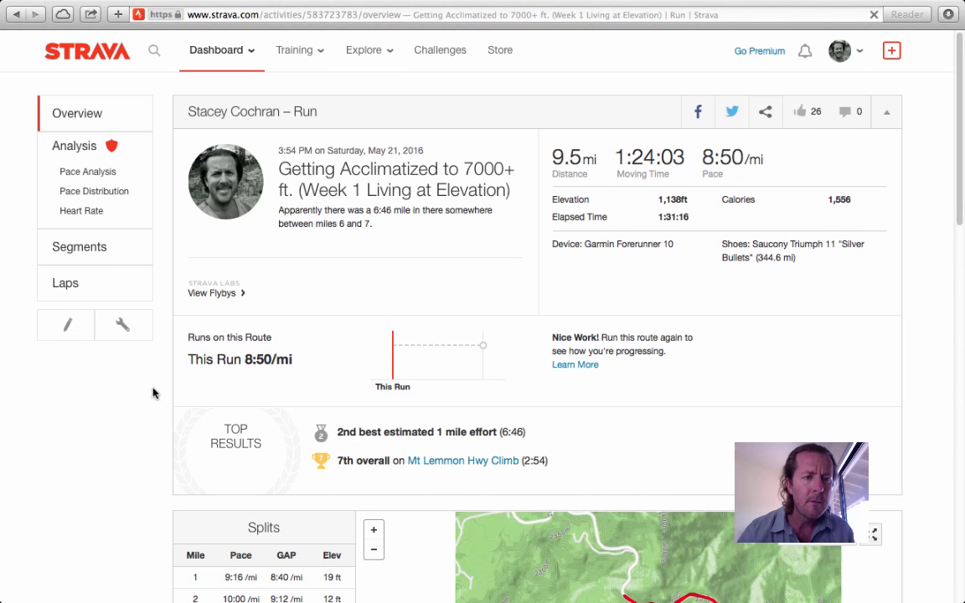
{"action": "scroll", "coordinate": [95, 455], "scroll_direction": "down", "scroll_amount": 1}
{"action": "scroll", "coordinate": [95, 456], "scroll_direction": "down", "scroll_amount": 5}
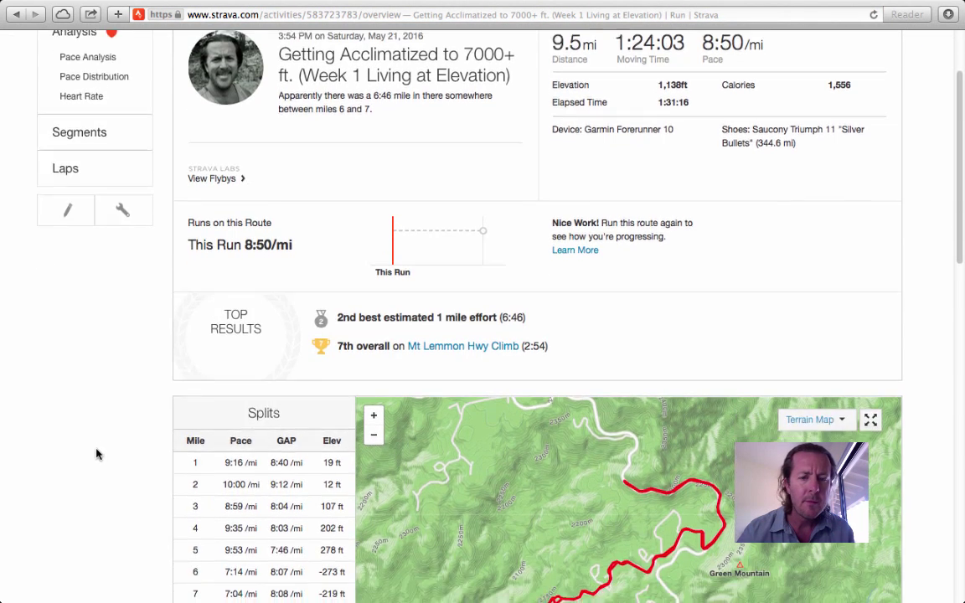
{"action": "scroll", "coordinate": [98, 452], "scroll_direction": "down", "scroll_amount": 5}
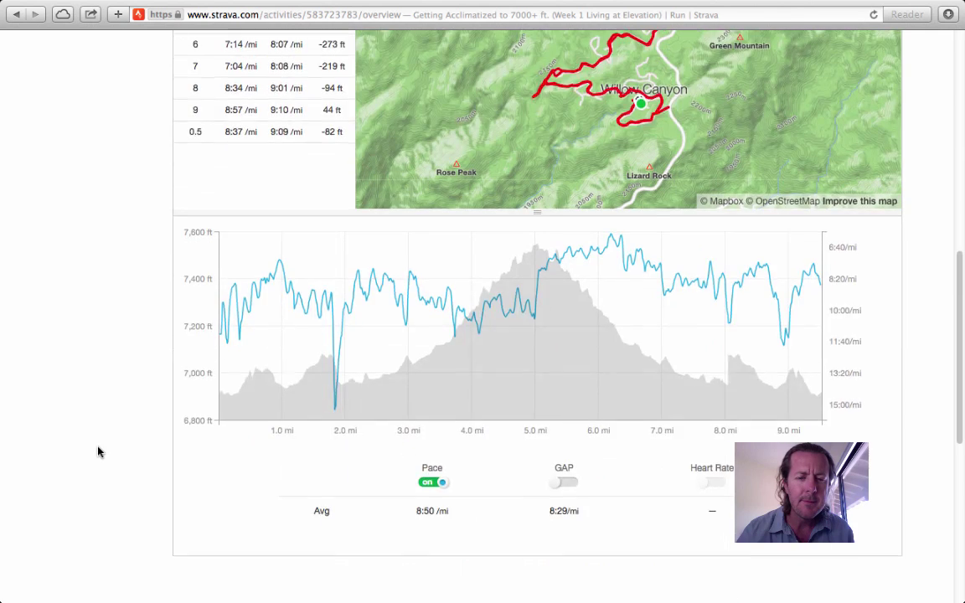
{"action": "scroll", "coordinate": [98, 452], "scroll_direction": "up", "scroll_amount": 8}
{"action": "scroll", "coordinate": [99, 448], "scroll_direction": "up", "scroll_amount": 3}
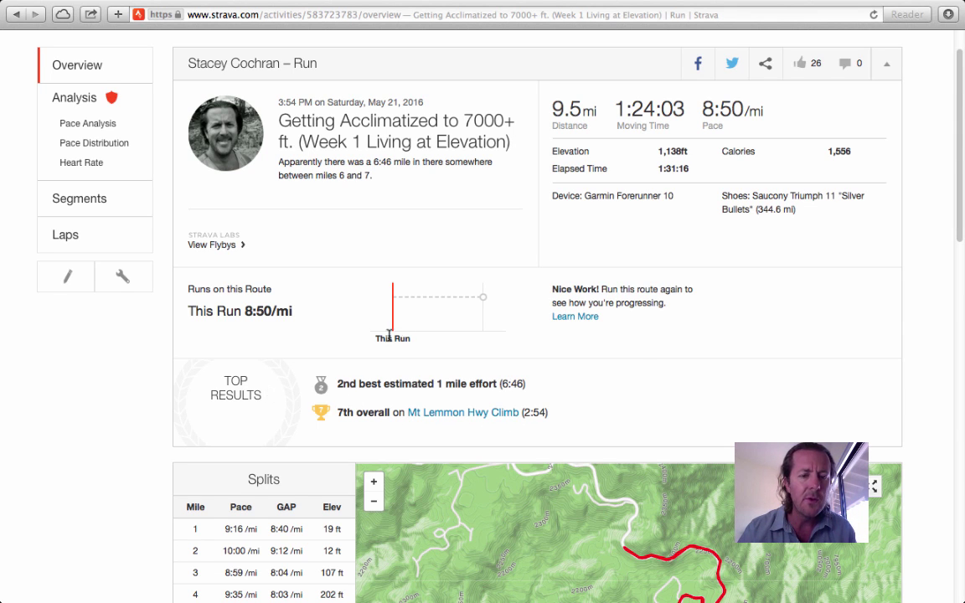
Step: Open the Rose Canyon Lake to Catalina Highway segment from the run's segment list and view its overall leaderboard page
{"action": "left_click", "coordinate": [103, 206]}
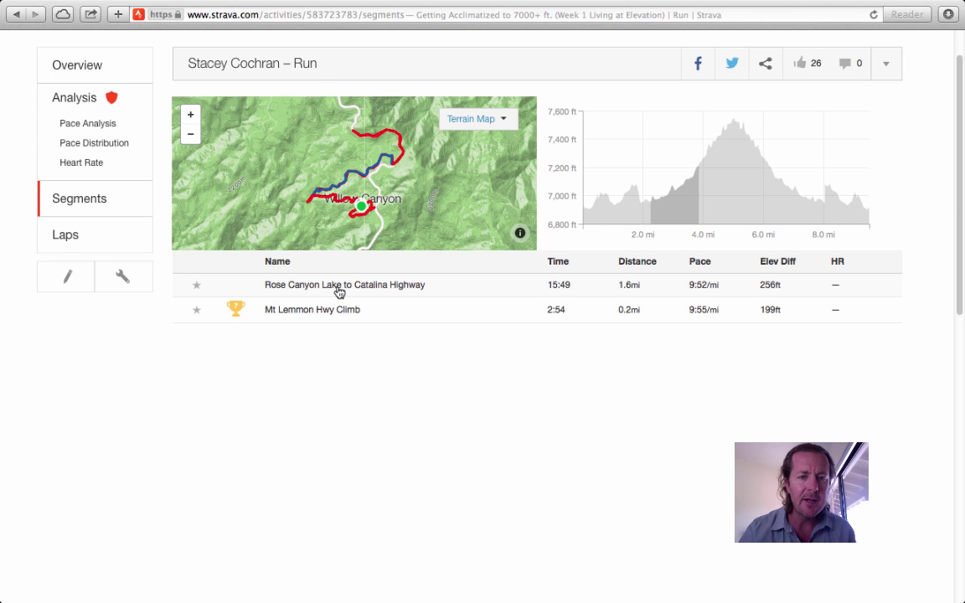
{"action": "left_click", "coordinate": [338, 289]}
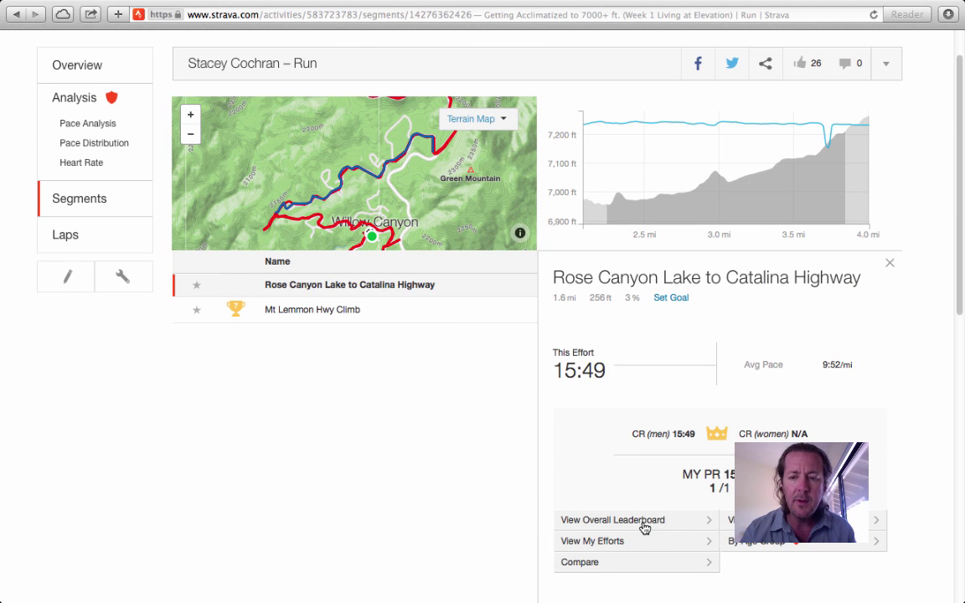
{"action": "scroll", "coordinate": [478, 512], "scroll_direction": "down", "scroll_amount": 5}
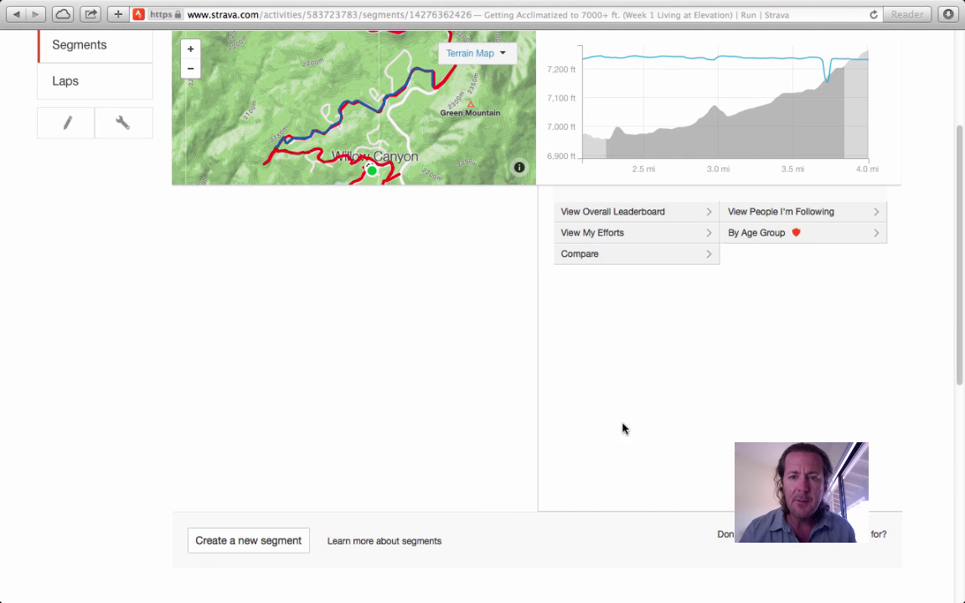
{"action": "left_click", "coordinate": [668, 215]}
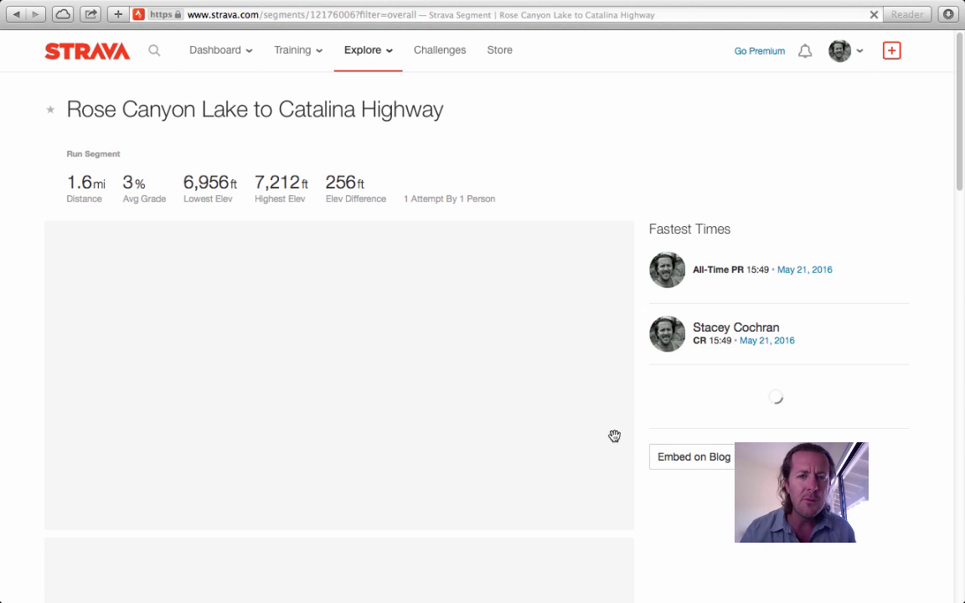
Step: Examine the segment's route map, elevation profile, recent efforts and all-time leaderboard
{"action": "scroll", "coordinate": [947, 456], "scroll_direction": "down", "scroll_amount": 5}
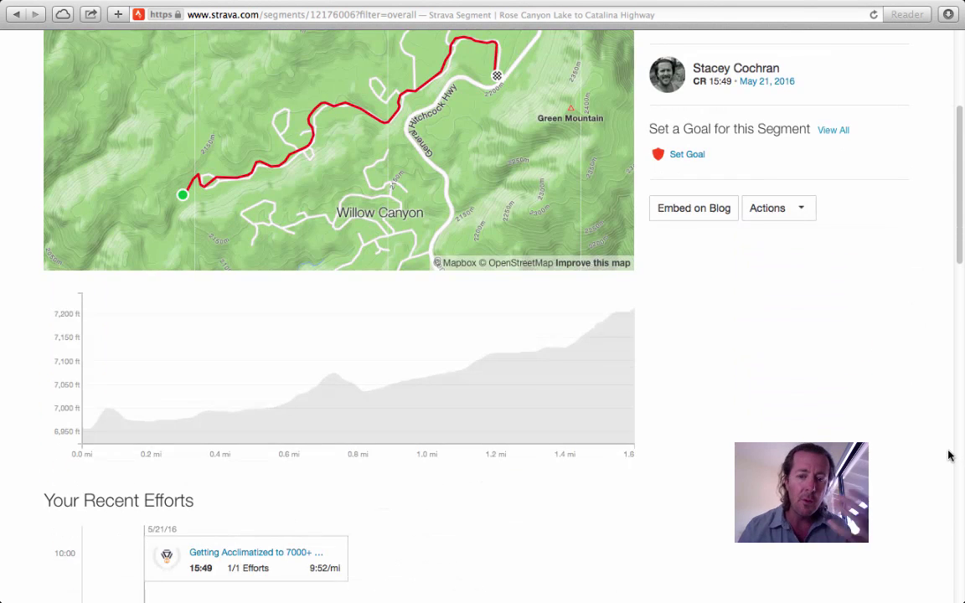
{"action": "scroll", "coordinate": [948, 455], "scroll_direction": "down", "scroll_amount": 7}
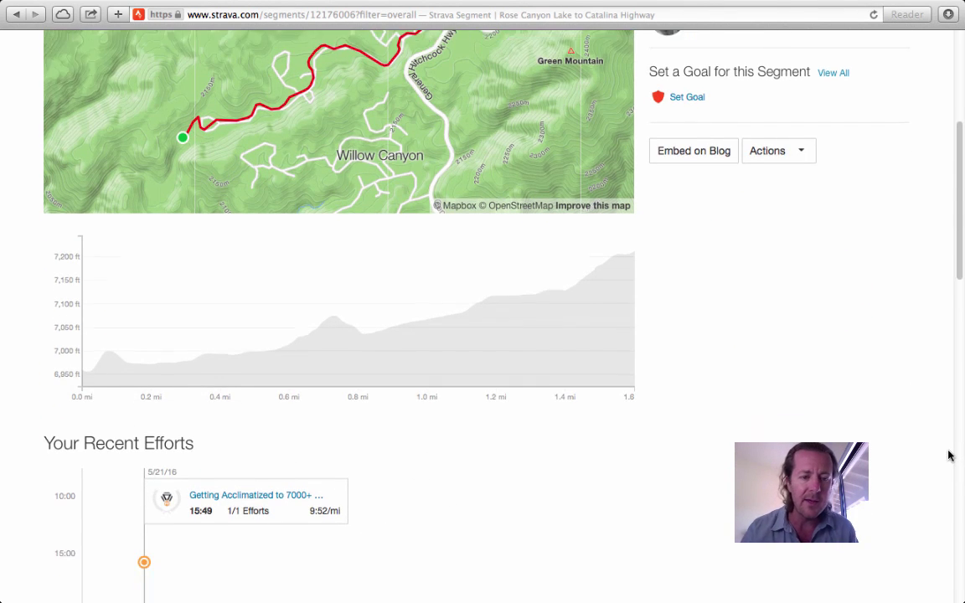
{"action": "scroll", "coordinate": [949, 455], "scroll_direction": "down", "scroll_amount": 4}
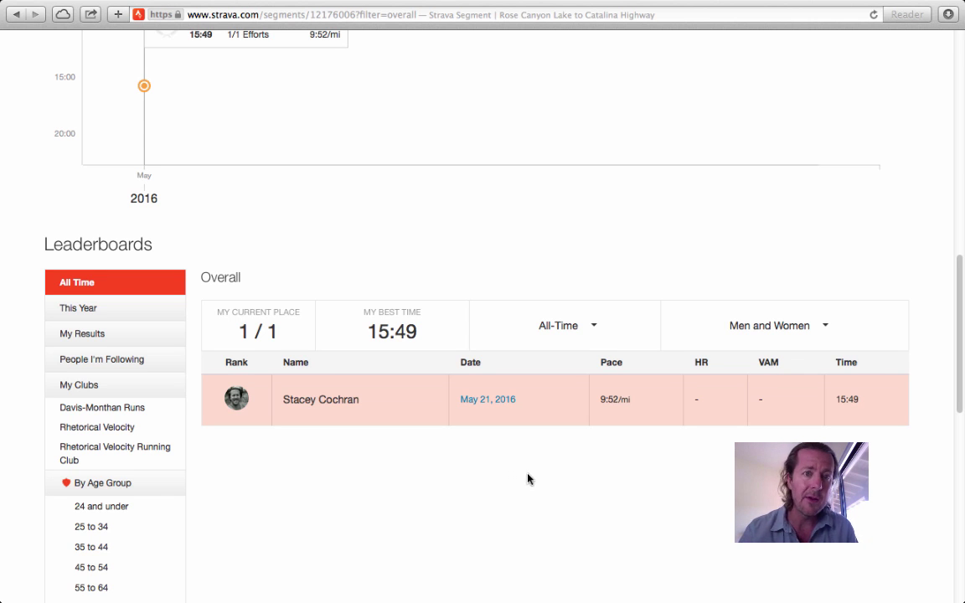
{"action": "scroll", "coordinate": [529, 482], "scroll_direction": "up", "scroll_amount": 3}
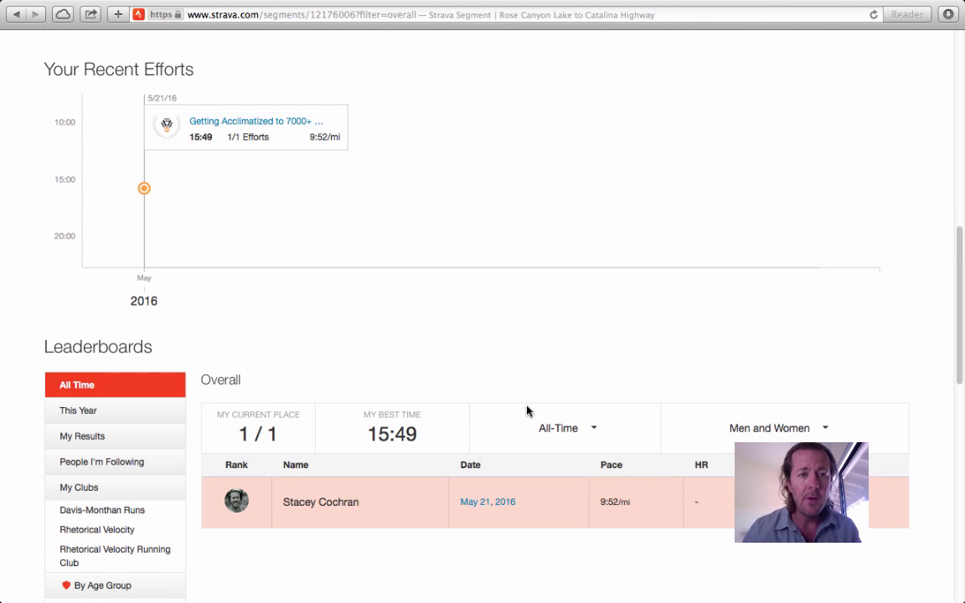
{"action": "scroll", "coordinate": [584, 407], "scroll_direction": "up", "scroll_amount": 3}
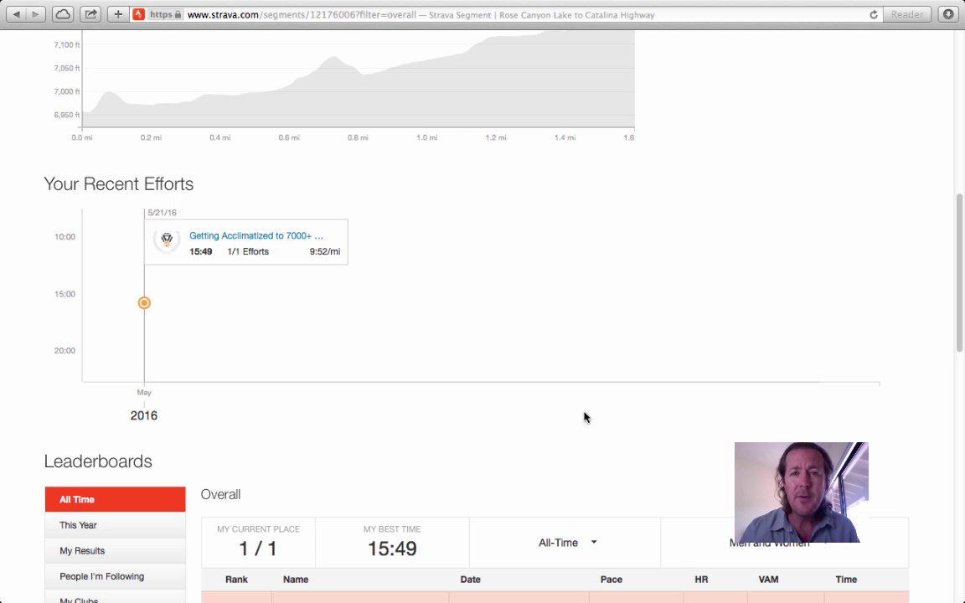